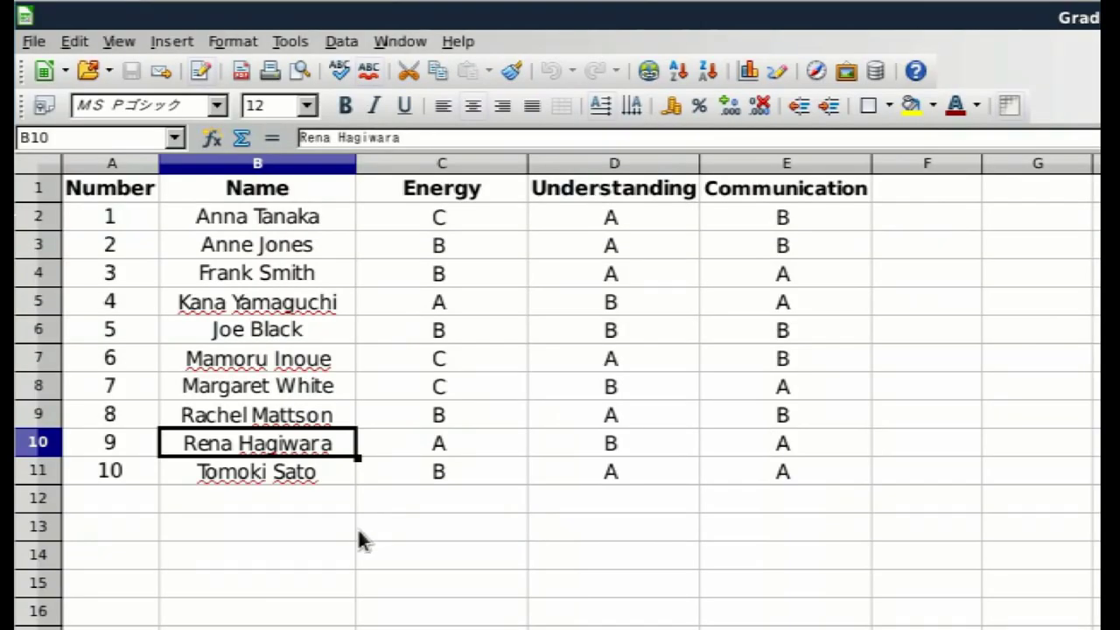
Look over the student numbers, names and three grade columns in Grades.ods, then open Blank Report Card.odt.
mouse_move(267, 218)
left_mouse_down()
mouse_move(240, 259)
mouse_move(231, 477)
left_mouse_up()
left_click_drag(91, 221, 108, 475)
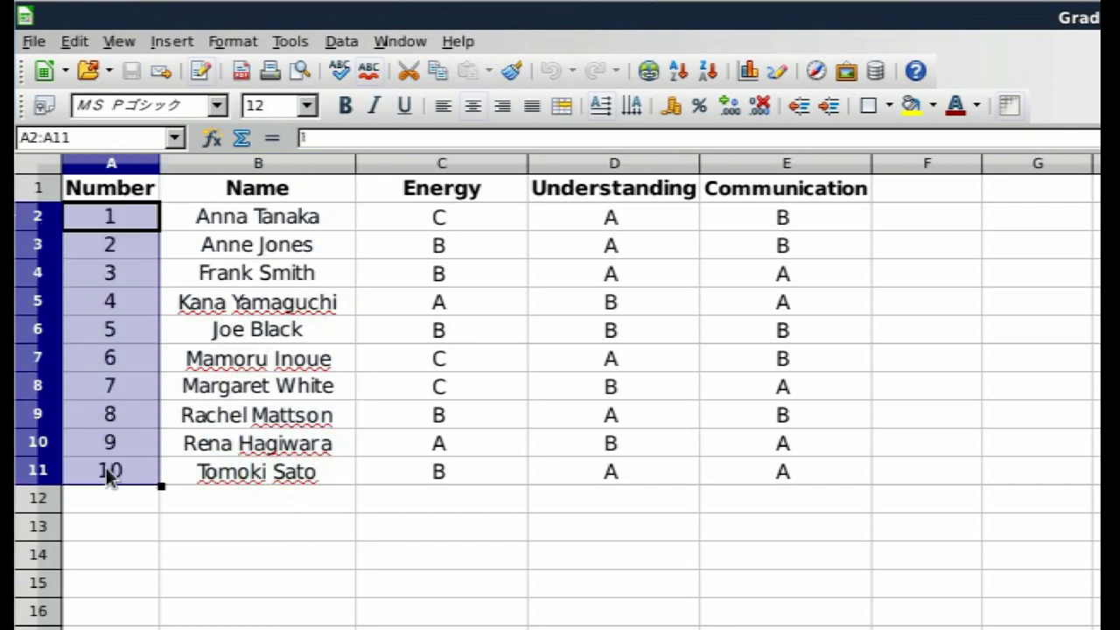
left_click(248, 504)
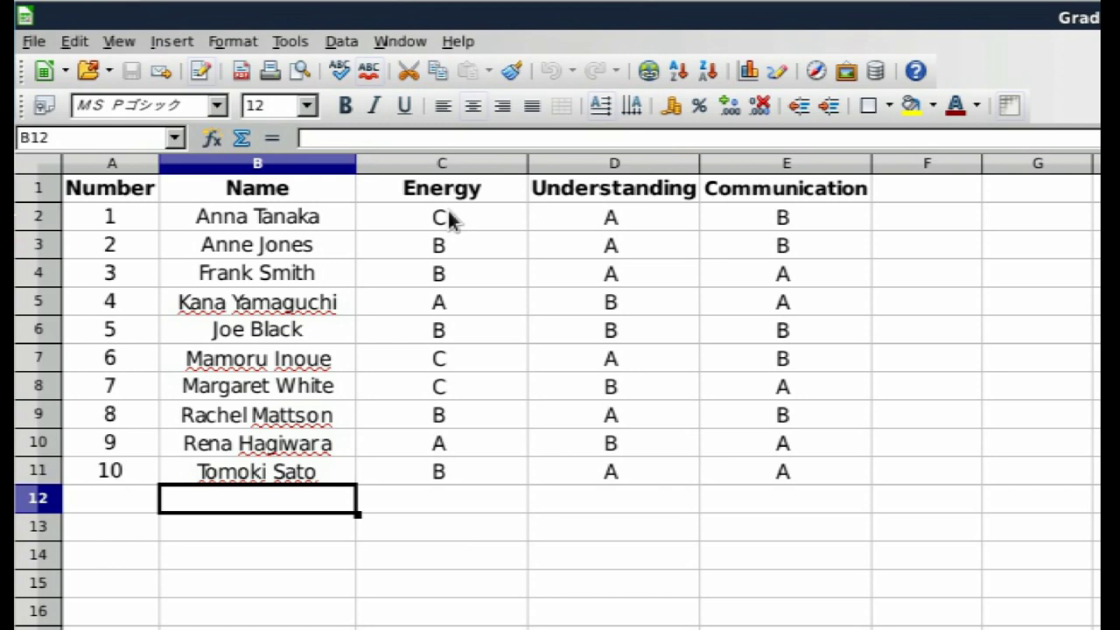
left_click_drag(451, 219, 781, 471)
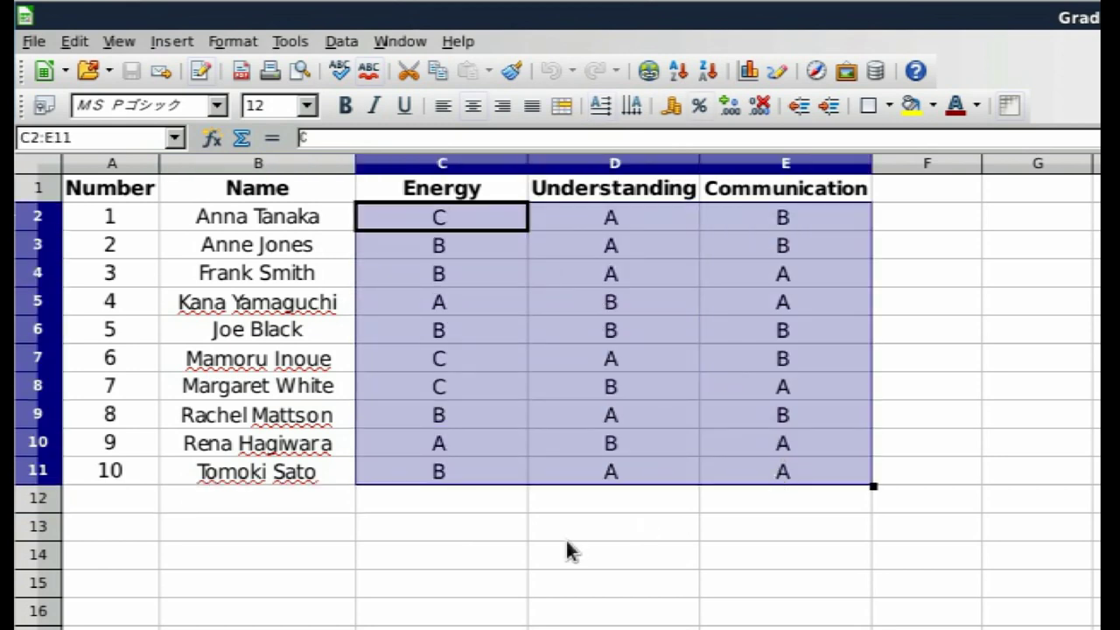
left_click(577, 501)
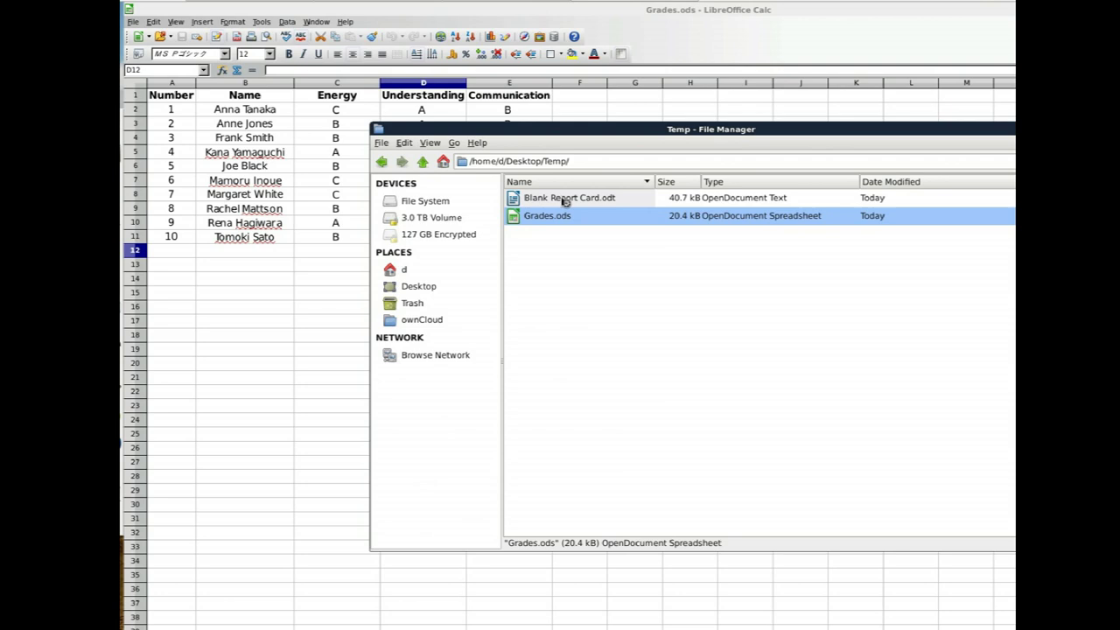
double_click(564, 200)
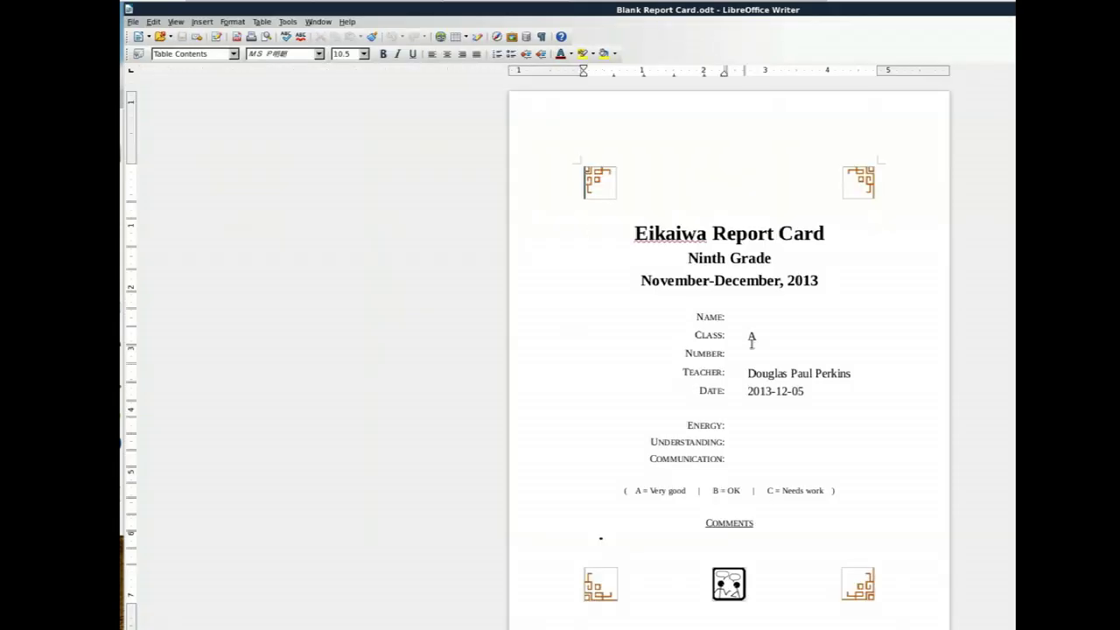
Check the NUMBER, ENERGY, UNDERSTANDING and COMMUNICATION labels, then place the cursor in the empty NAME entry.
left_click(747, 316)
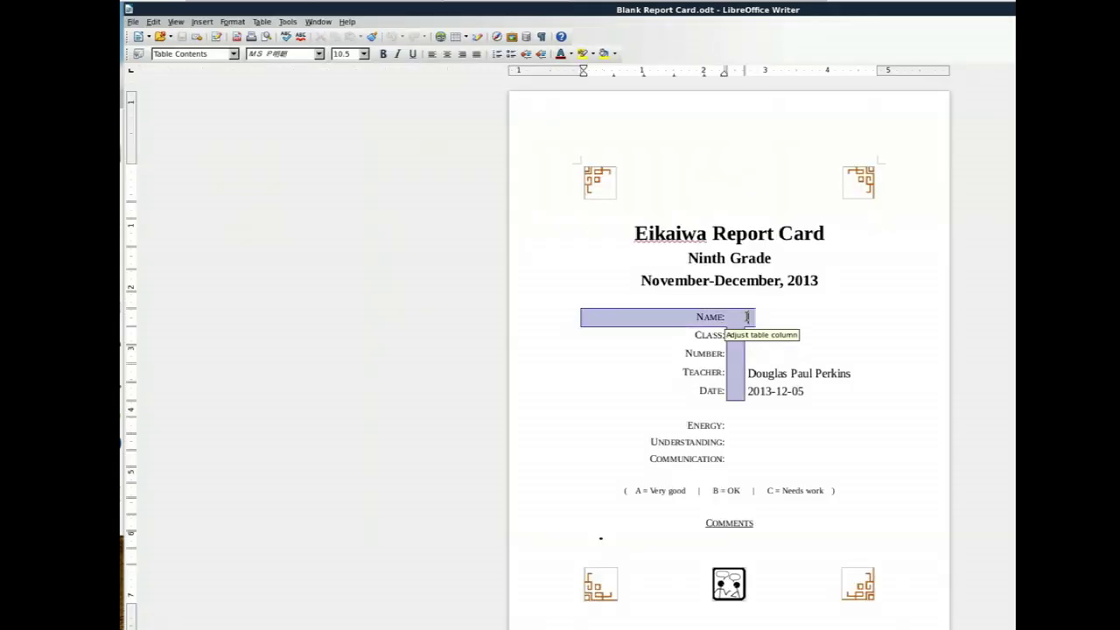
left_click(748, 317)
double_click(704, 353)
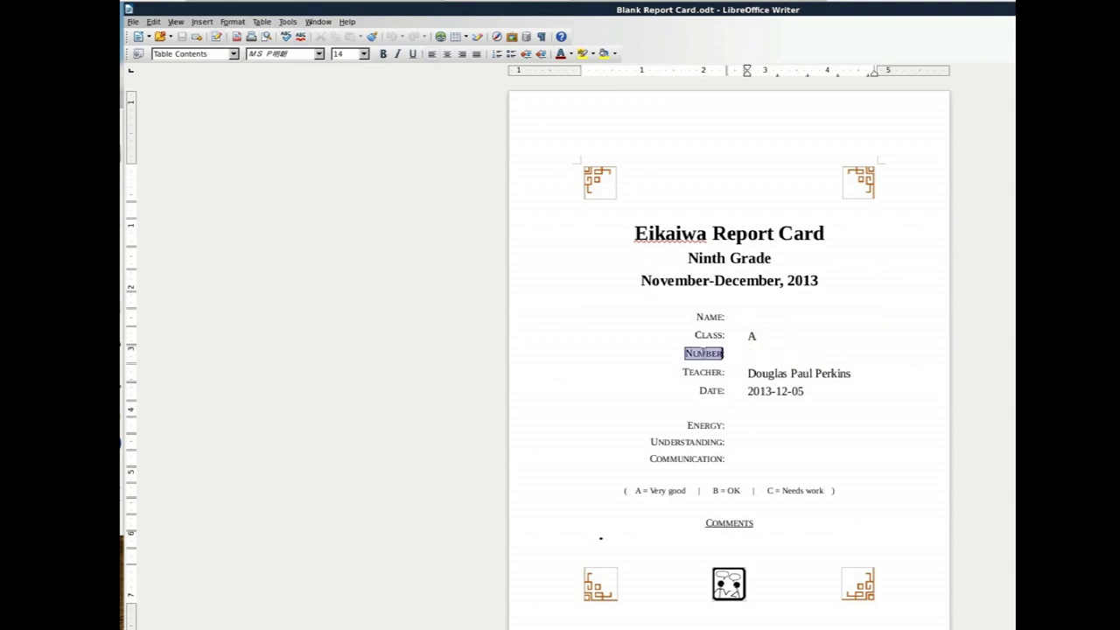
double_click(705, 426)
double_click(691, 442)
double_click(696, 459)
left_click(781, 452)
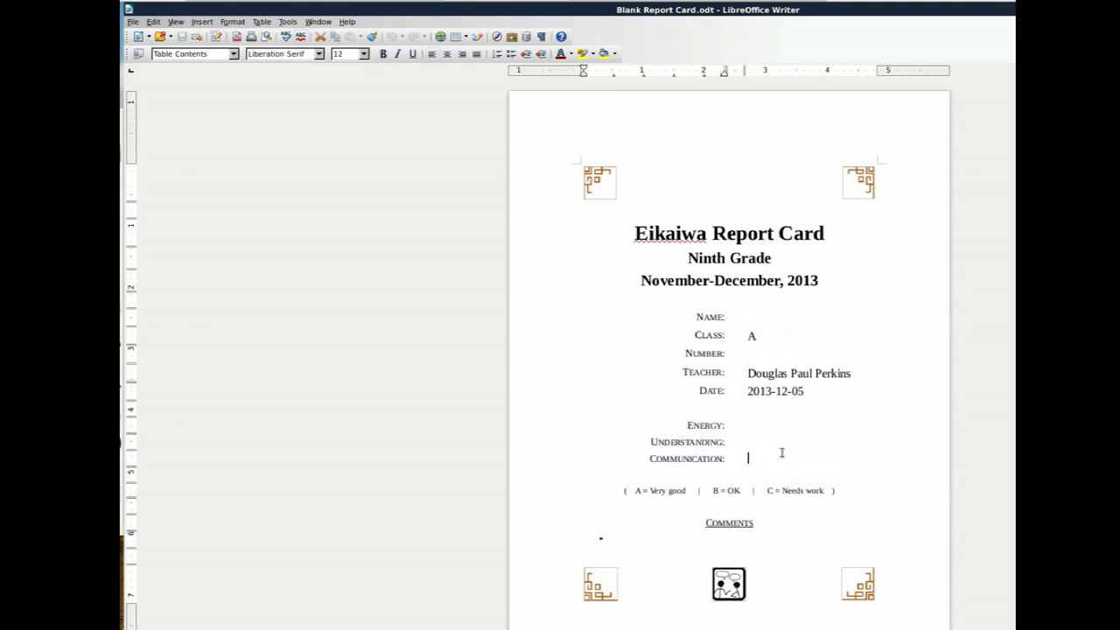
left_click(758, 314)
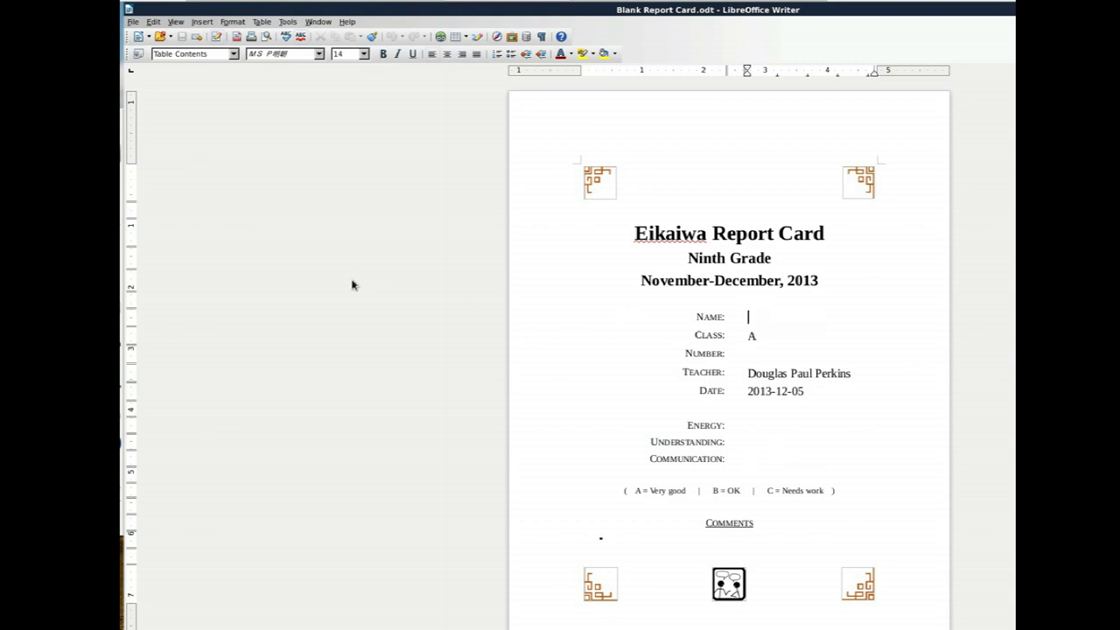
left_click(202, 22)
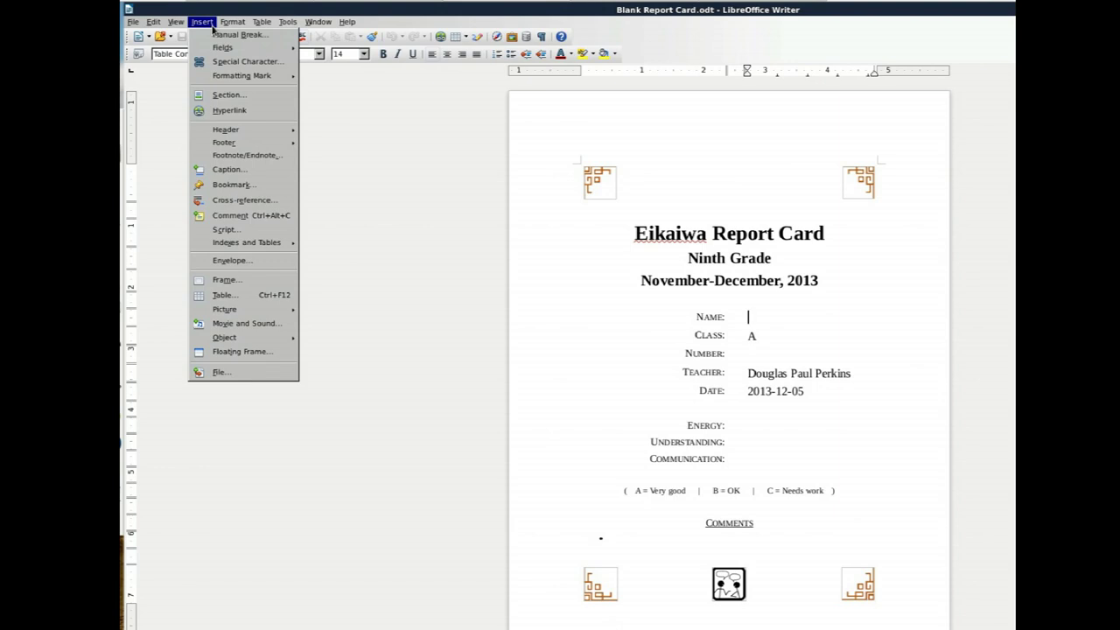
Add Grades.ods from Desktop/Temp as a data source in the Fields dialog's Database tab.
left_click(231, 201)
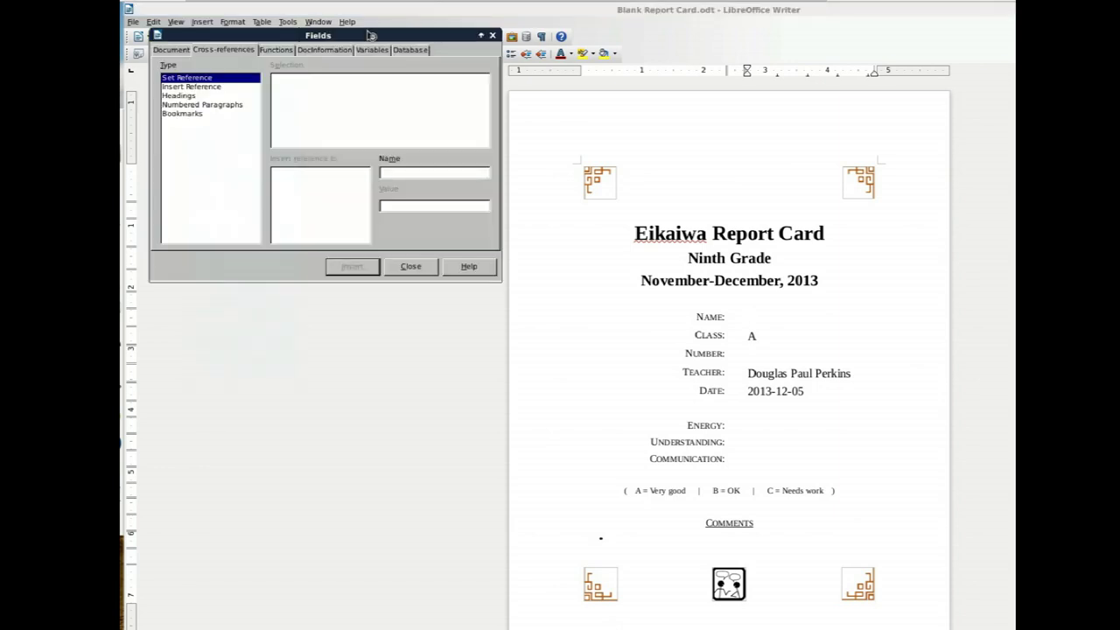
left_click(408, 50)
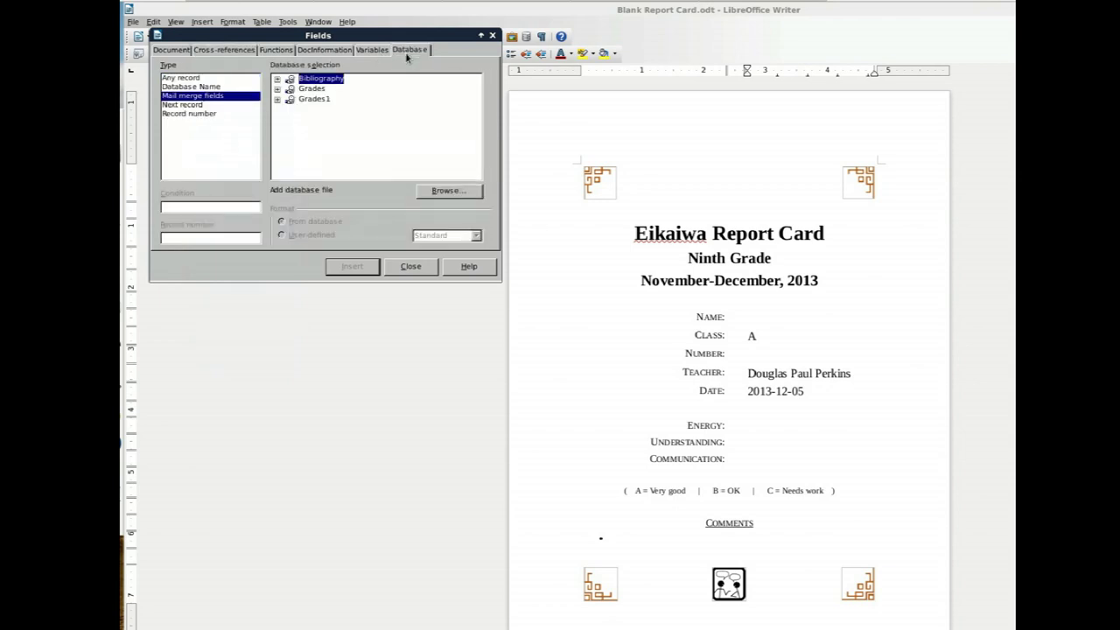
left_click(446, 193)
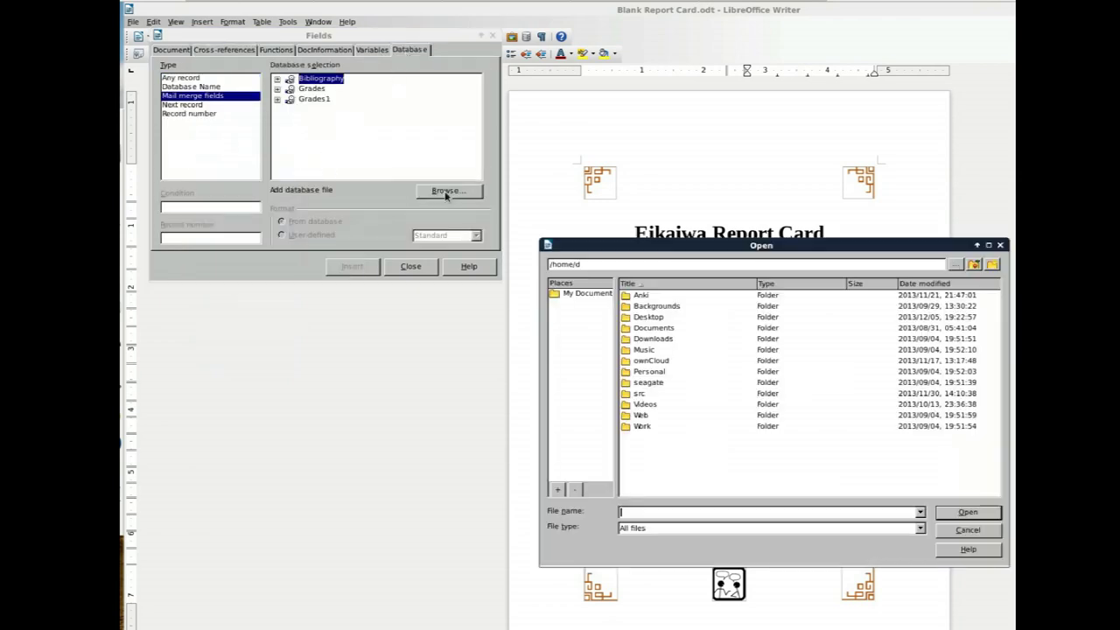
double_click(652, 319)
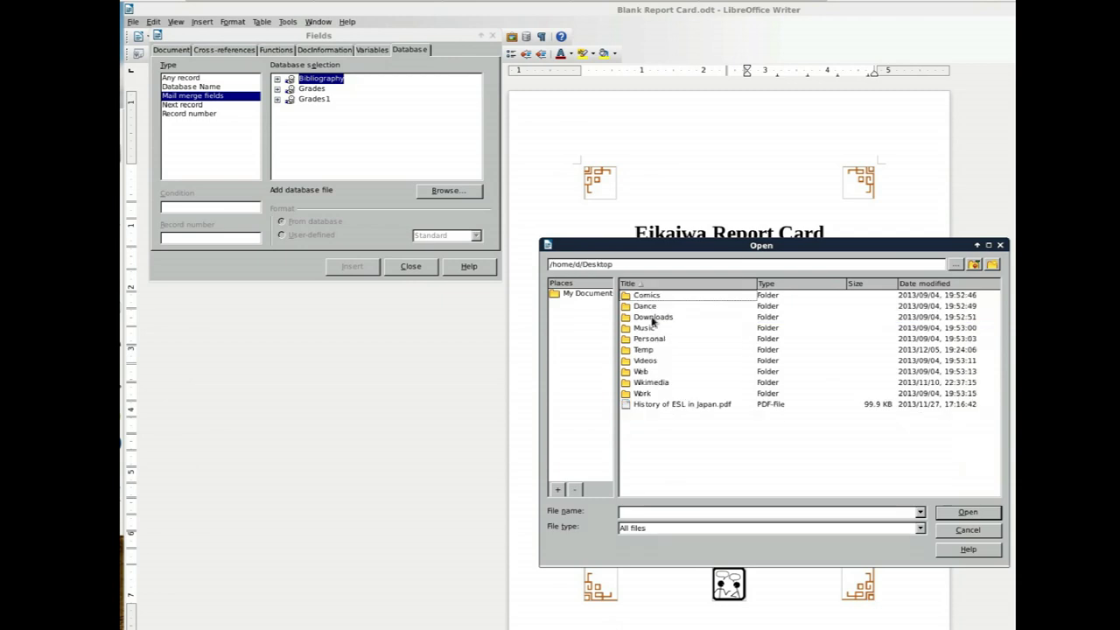
double_click(648, 350)
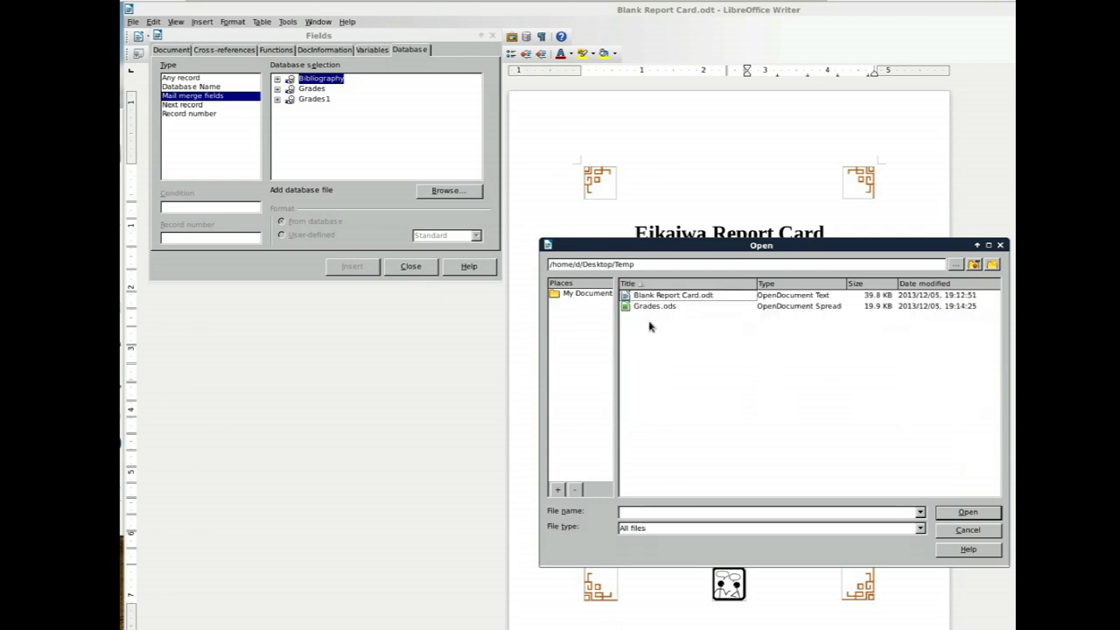
left_click(653, 306)
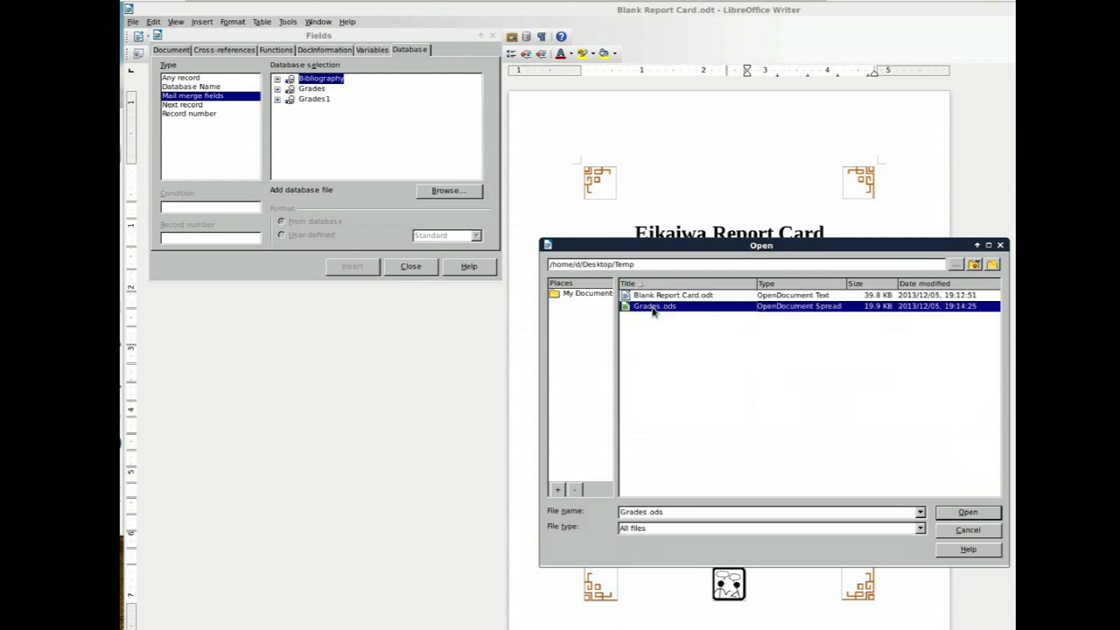
double_click(653, 306)
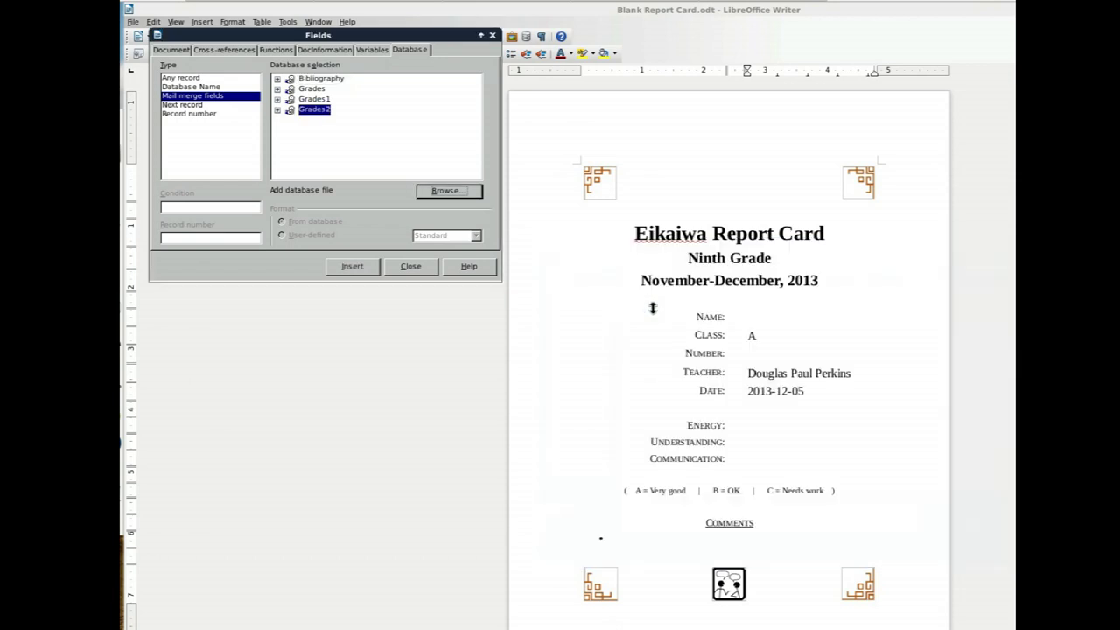
Insert the Grades2 Name and Number fields beside the NAME and NUMBER labels.
left_click(278, 110)
left_click(289, 120)
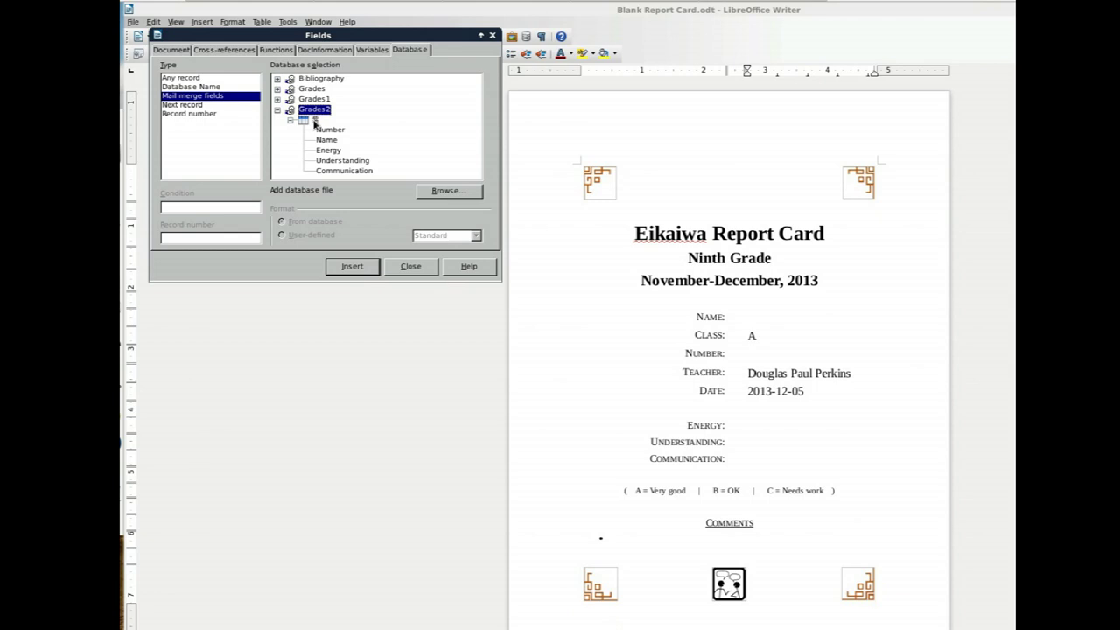
left_click(327, 140)
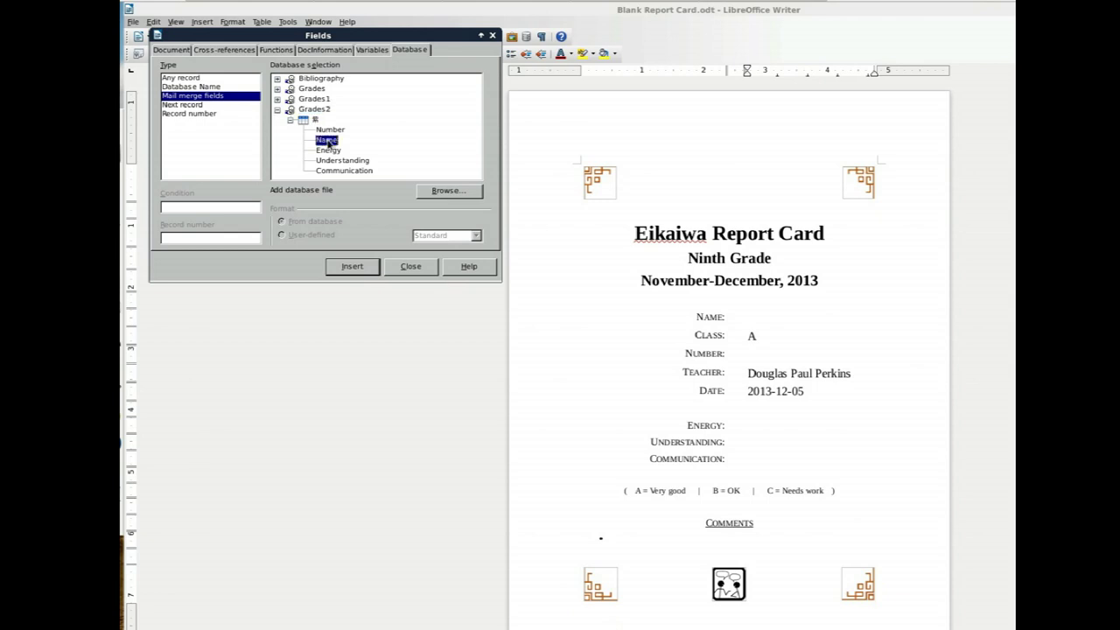
left_click(355, 268)
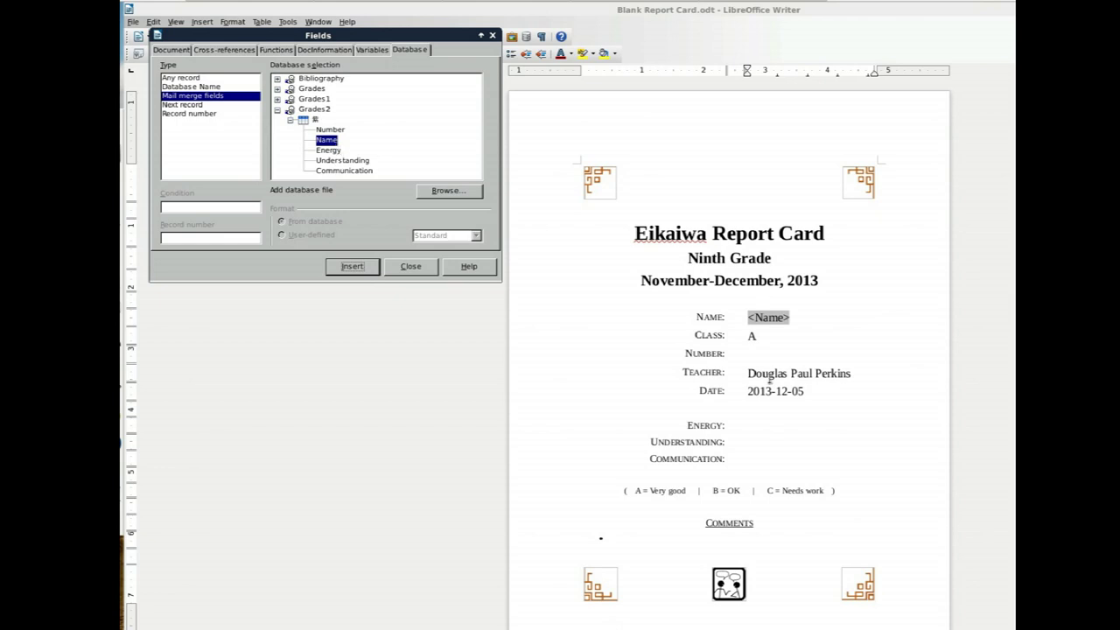
left_click(770, 352)
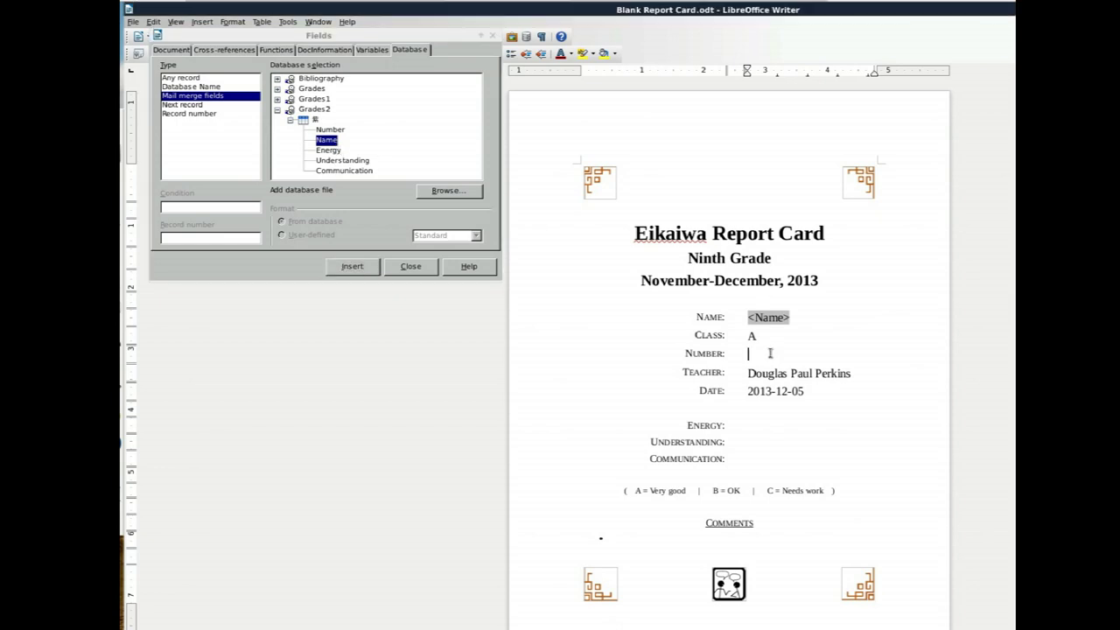
left_click(330, 130)
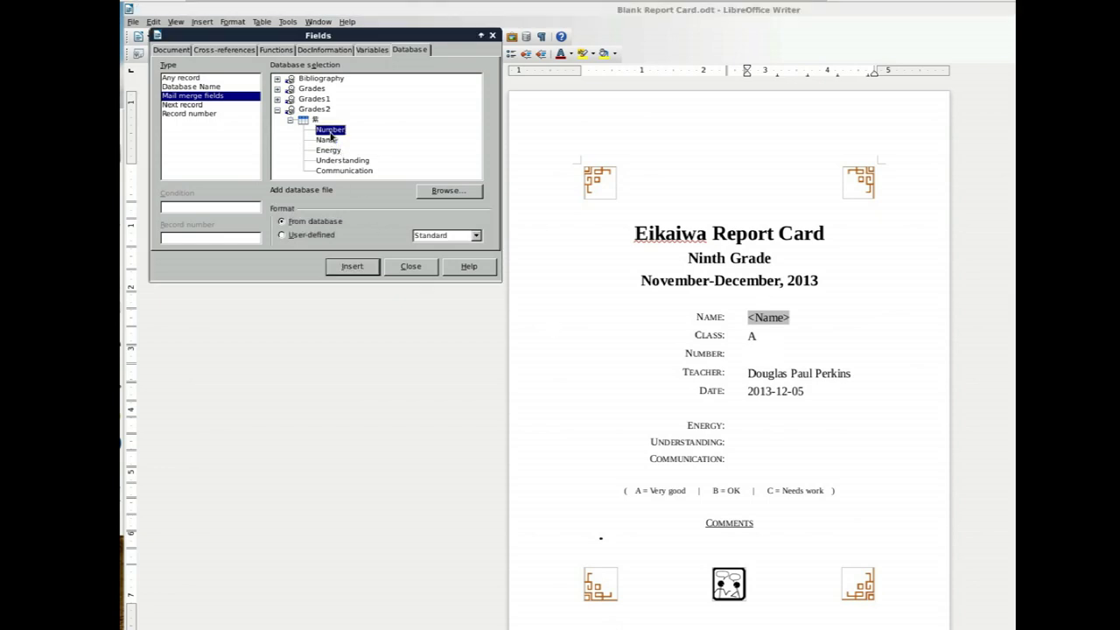
left_click(352, 267)
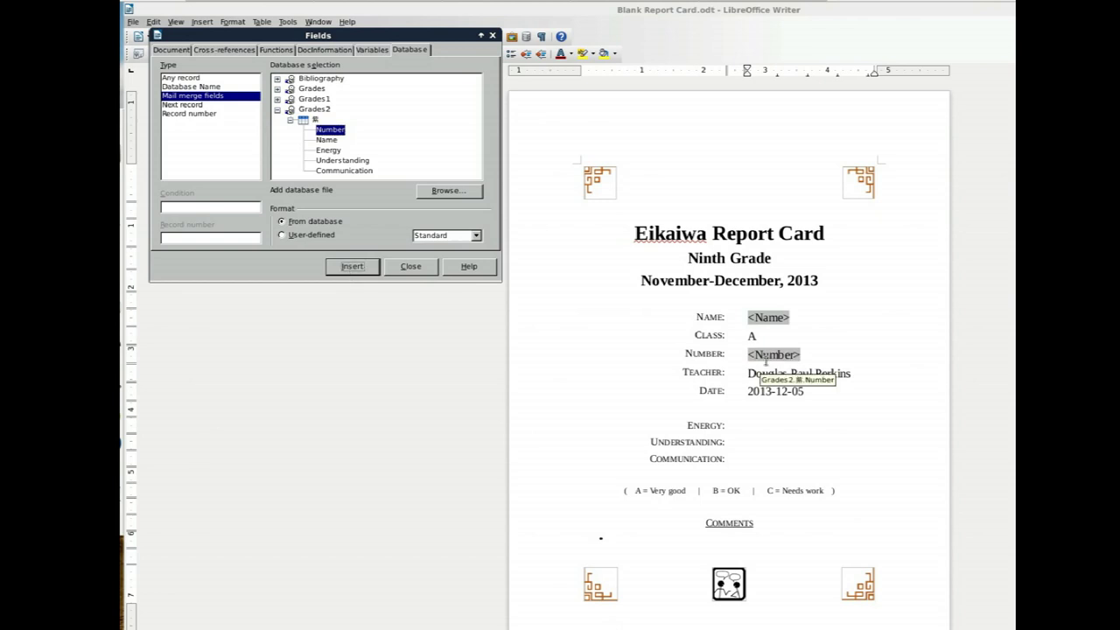
Insert the Energy, Understanding and Communication fields beside their labels, then switch to Grades.ods.
left_click(328, 150)
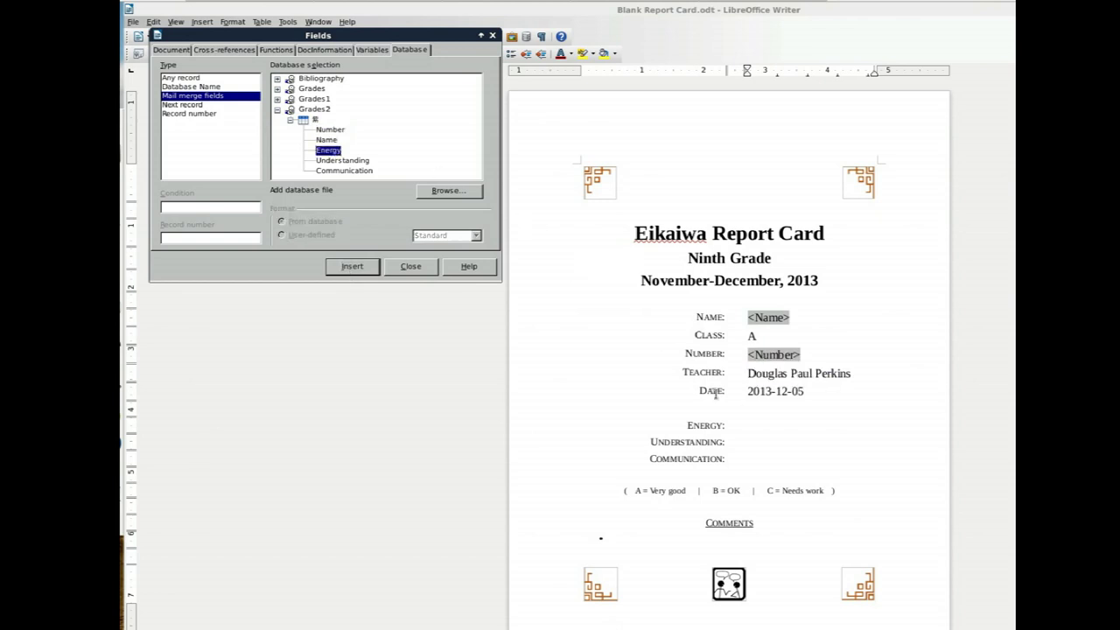
left_click(764, 426)
left_click(351, 266)
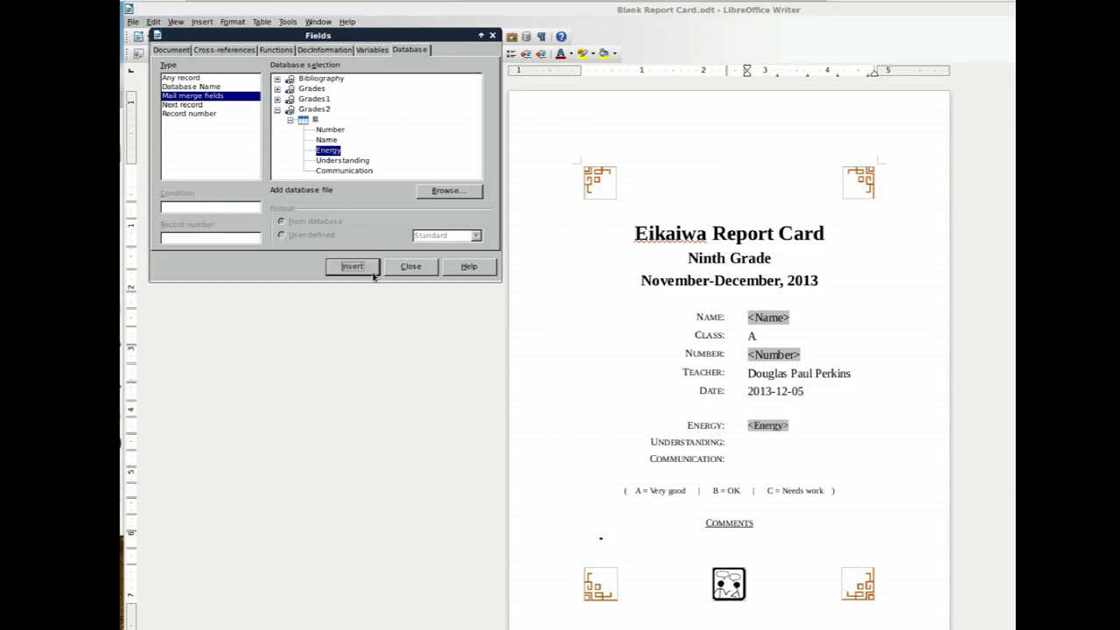
left_click(750, 442)
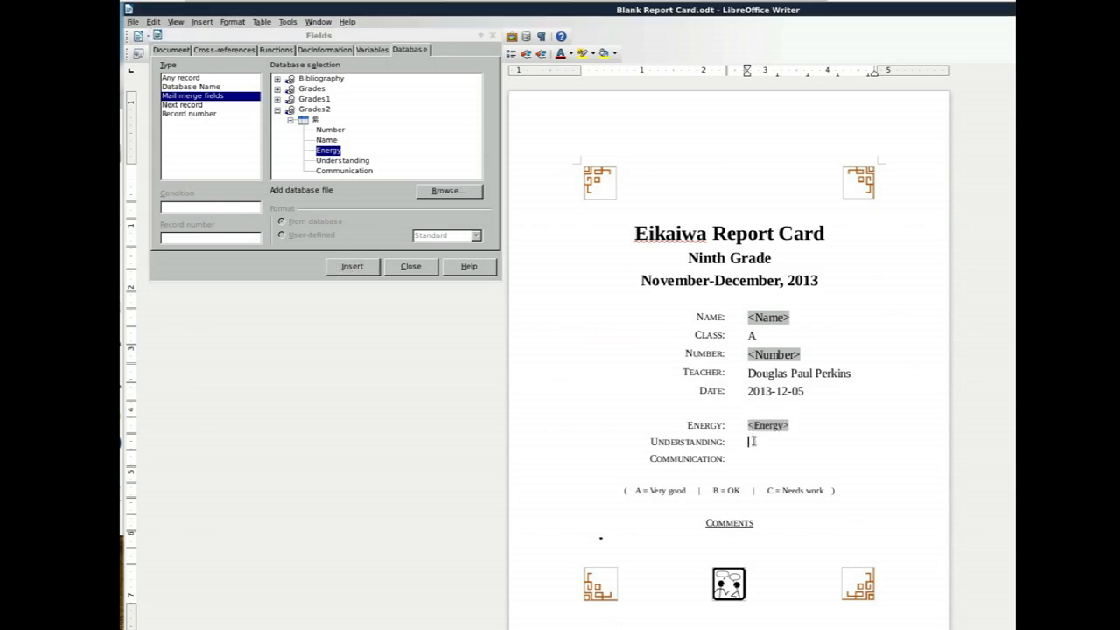
left_click(339, 161)
left_click(352, 266)
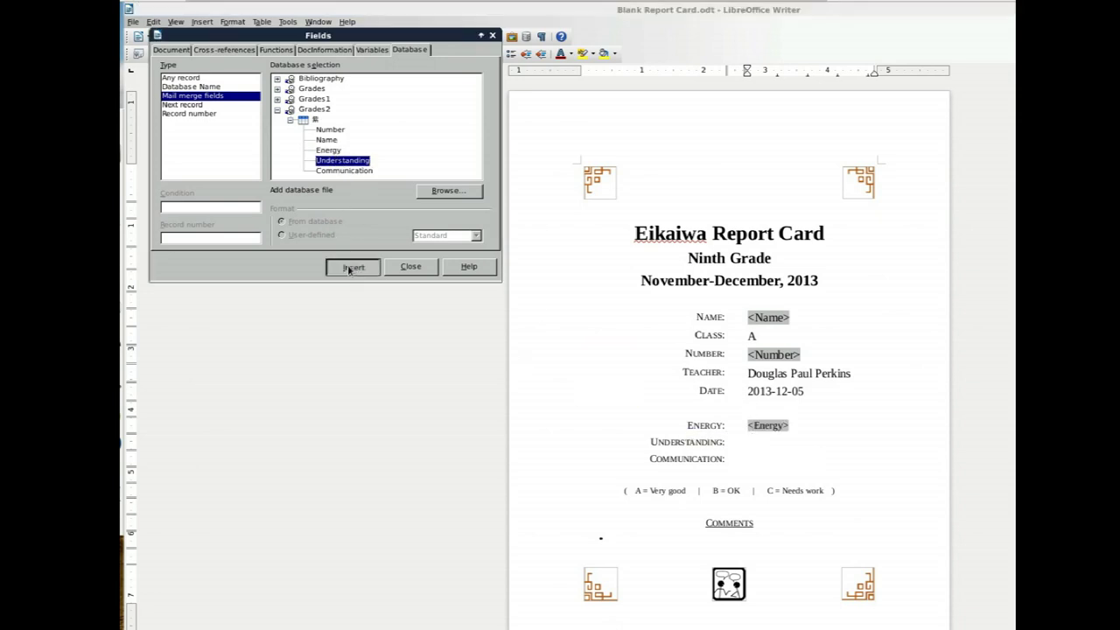
left_click(767, 455)
left_click(345, 170)
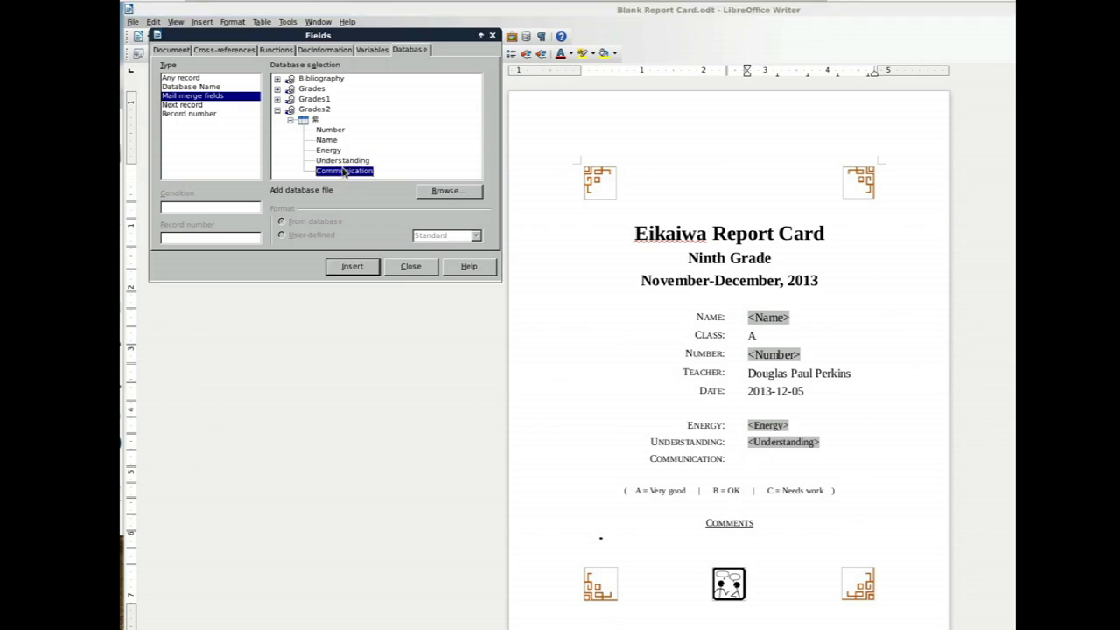
left_click(336, 267)
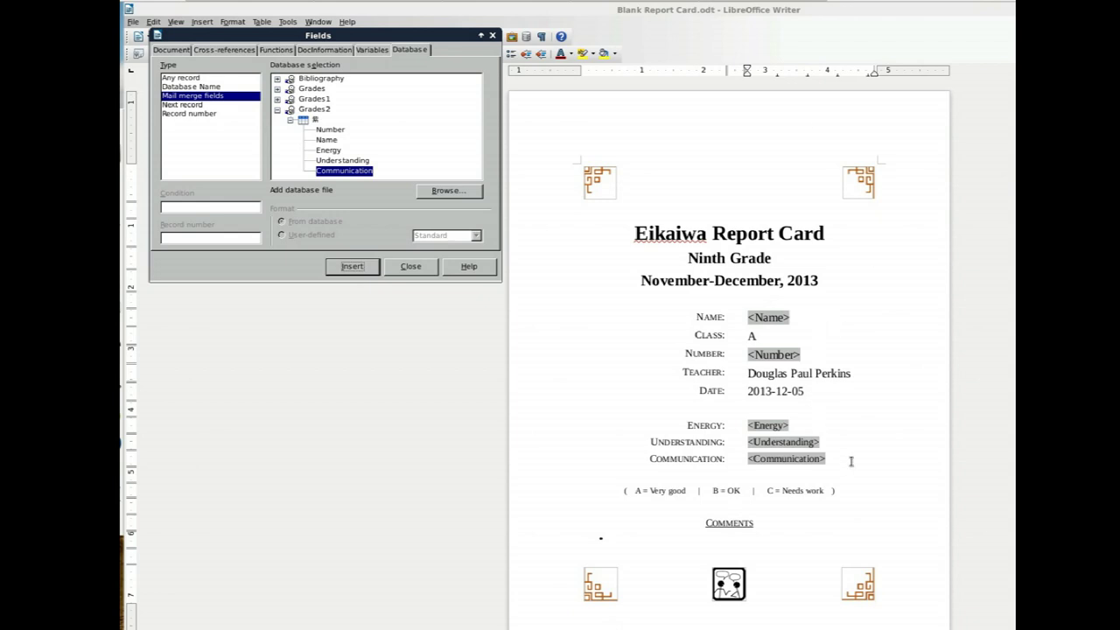
key("alt+Tab")
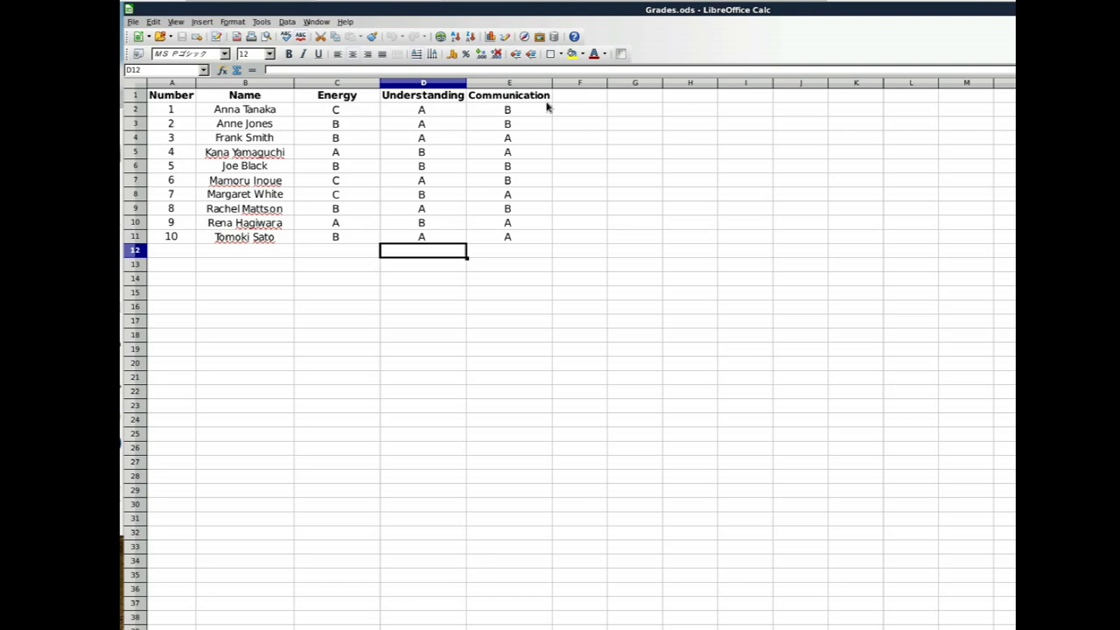
Return to the Writer template and close the Fields dialog.
key("alt+Tab")
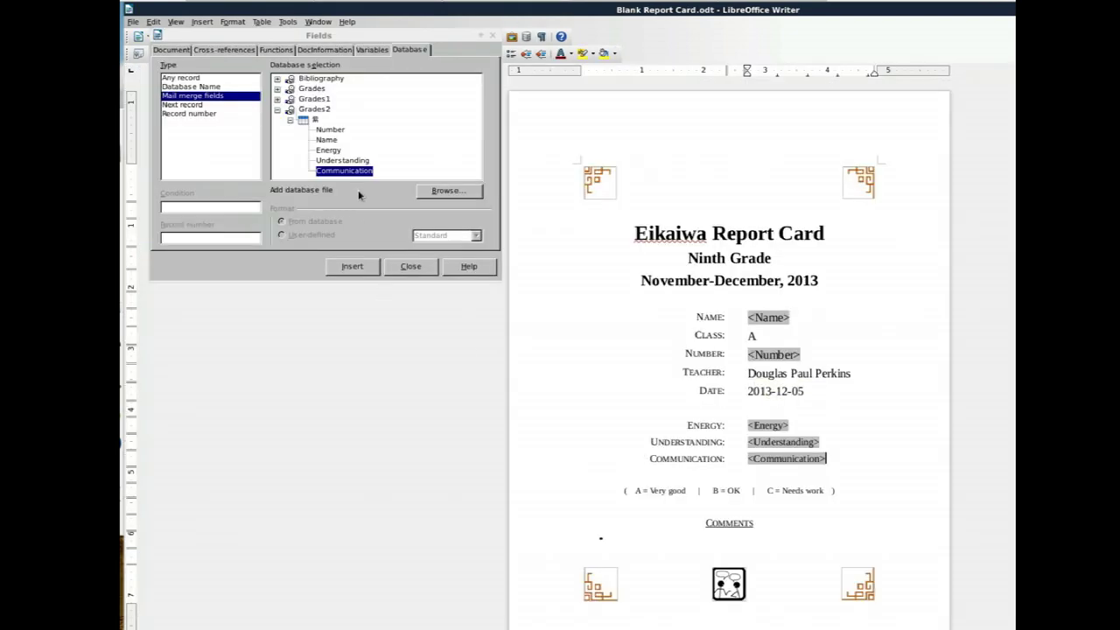
left_click(412, 267)
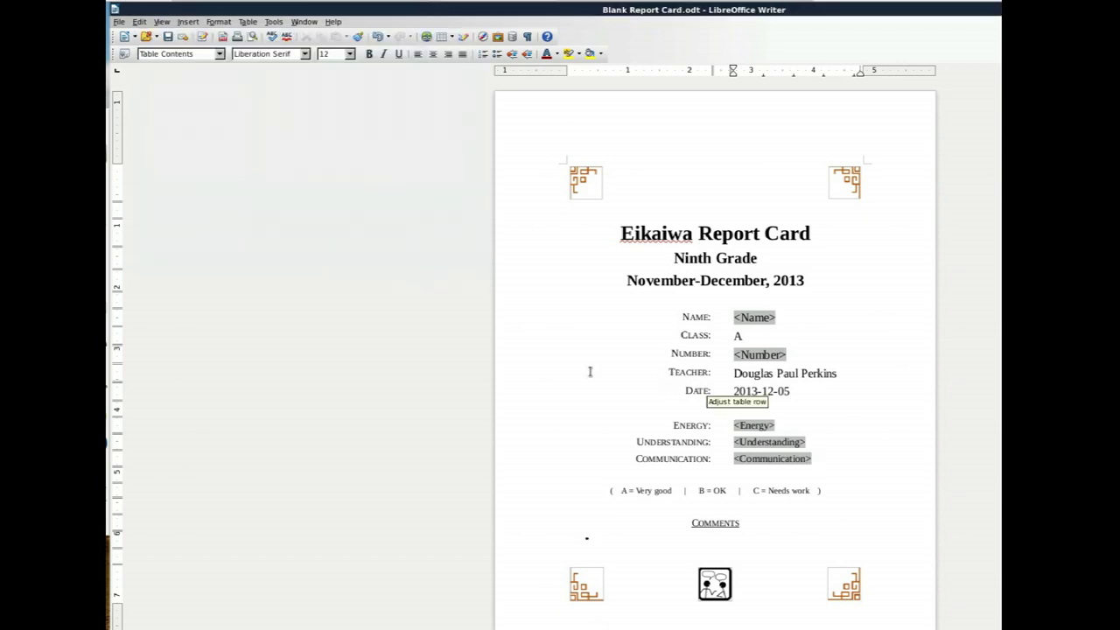
Run the Mail Merge Wizard on the current document through to the Personalize document step.
left_click(275, 22)
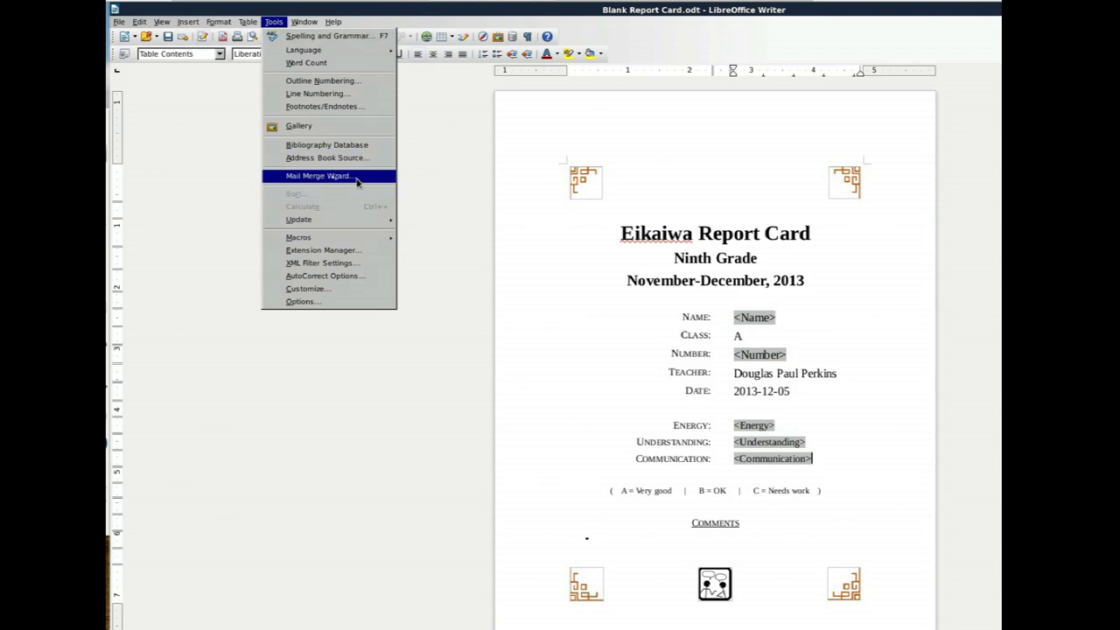
left_click(357, 179)
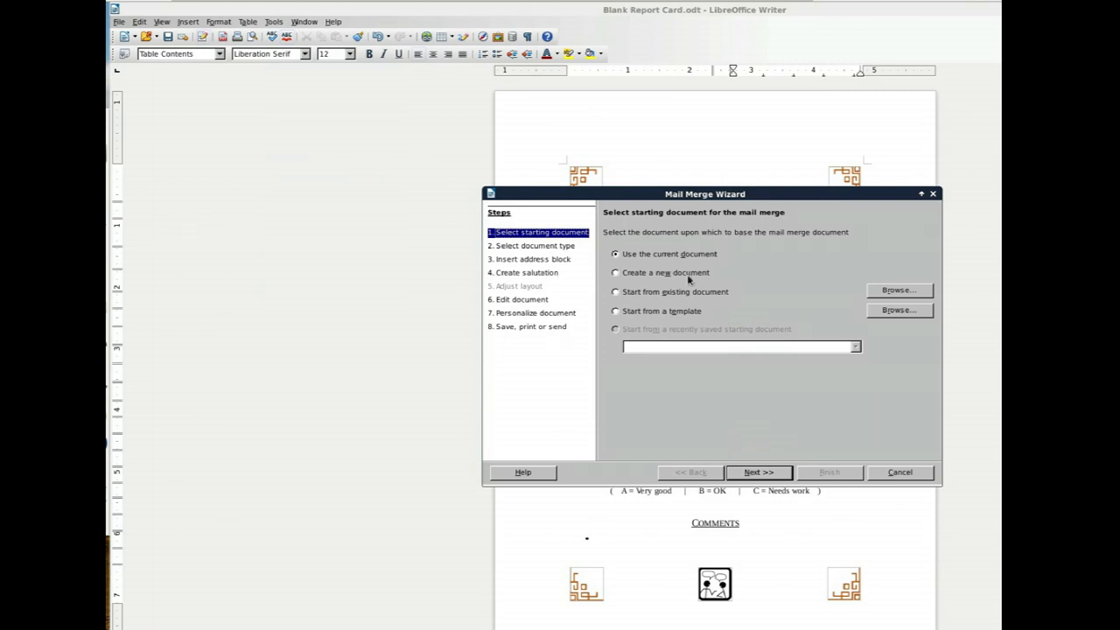
left_click(745, 473)
left_click(745, 473)
left_click(745, 473)
left_click(745, 472)
left_click(745, 473)
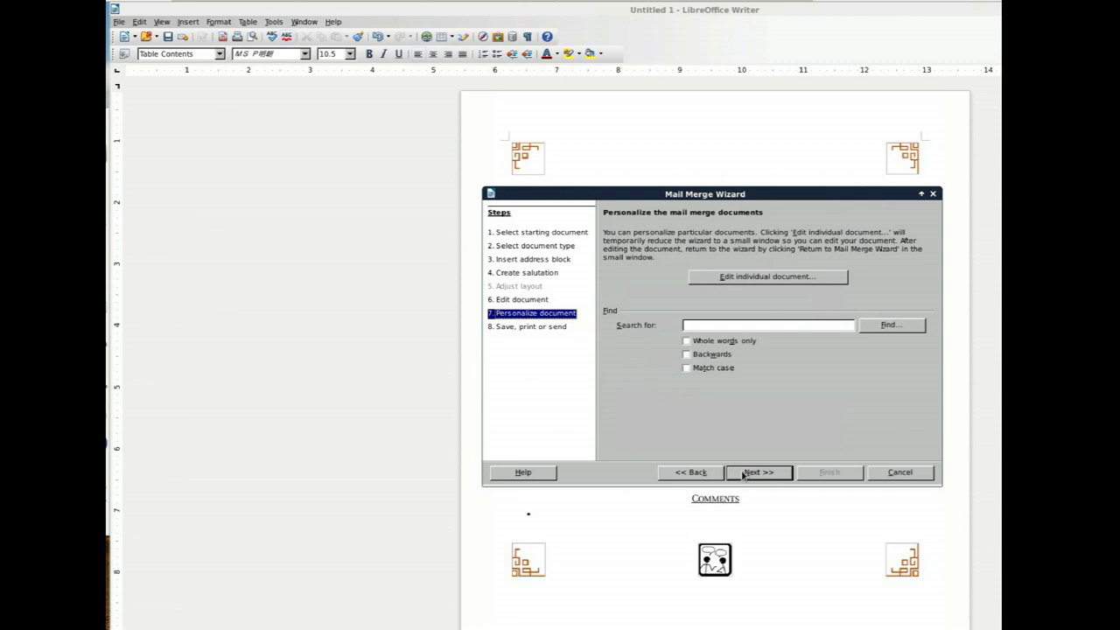
Save the merged cards as a single document 'Report Cards', then close the template without saving.
left_click(745, 472)
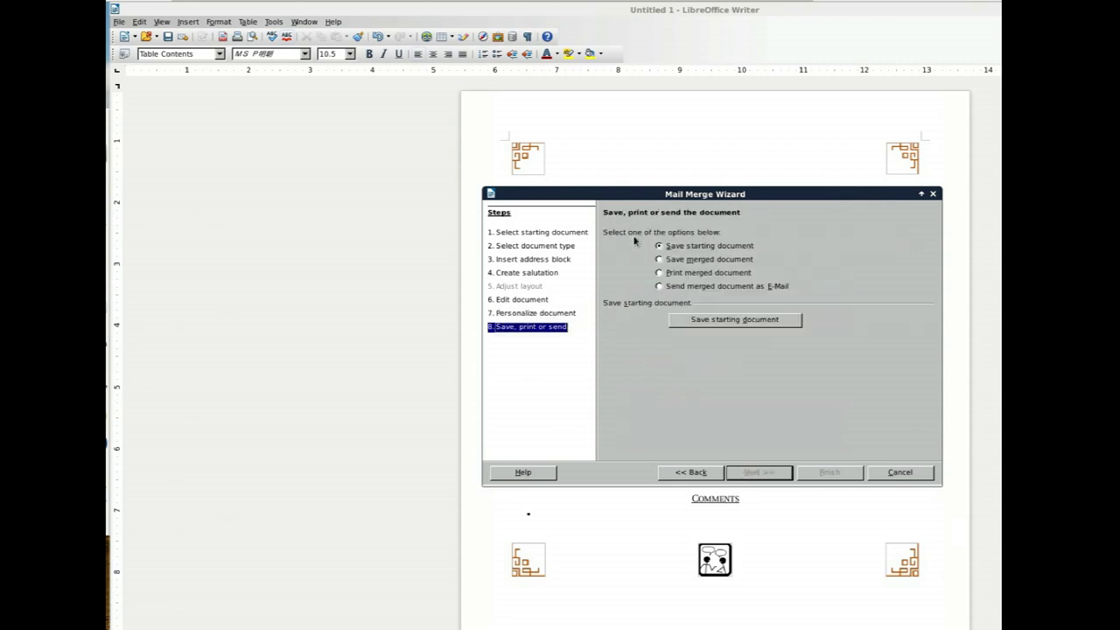
left_click(660, 260)
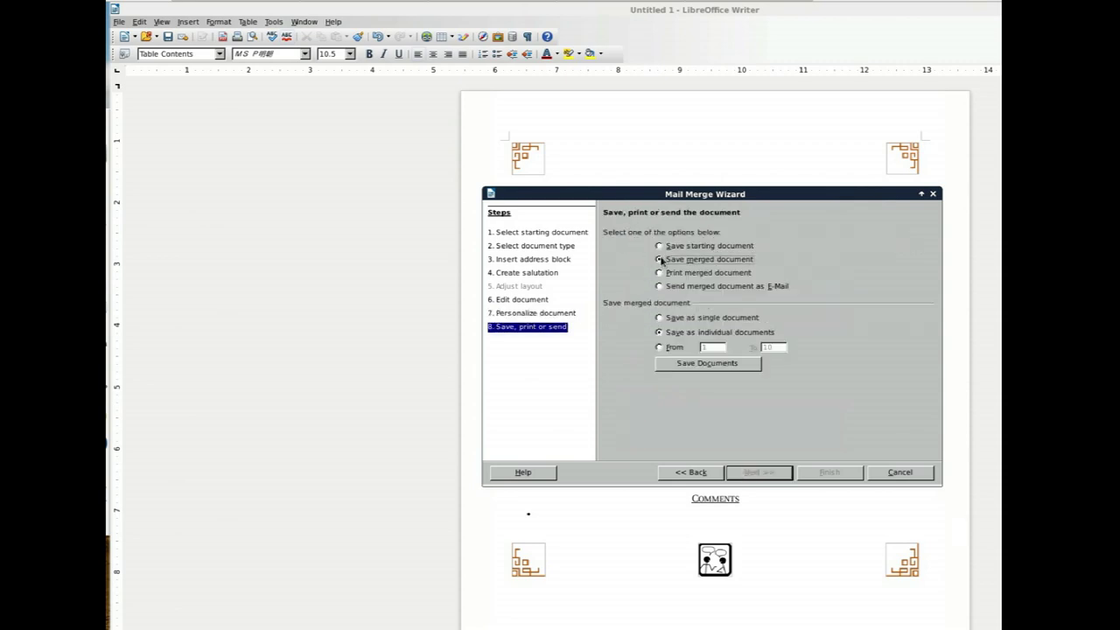
left_click(659, 318)
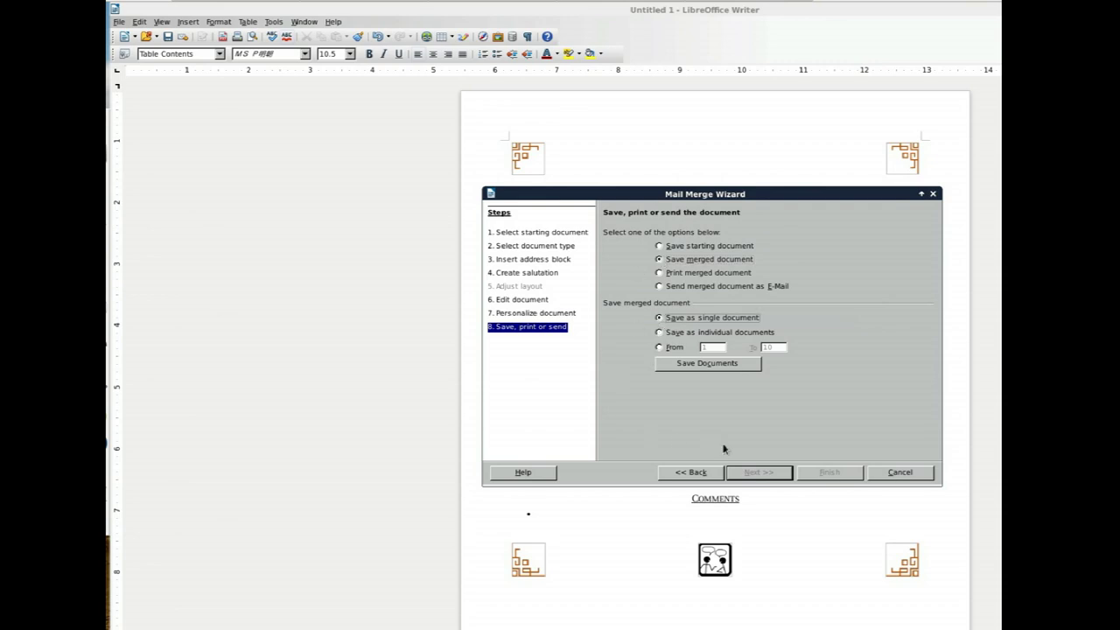
left_click(709, 364)
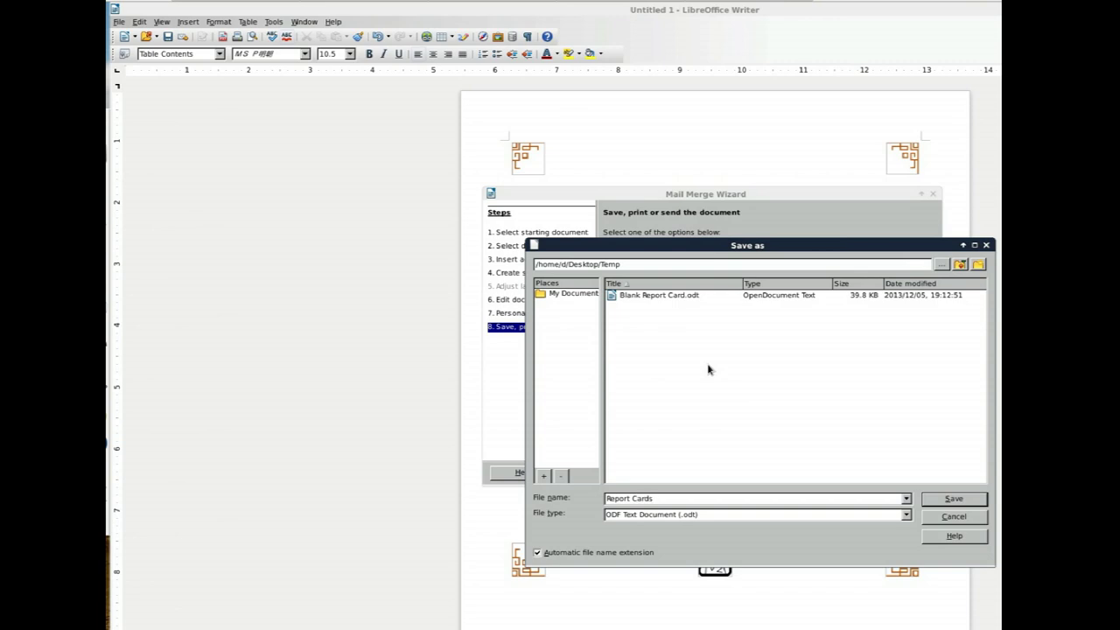
left_click(948, 501)
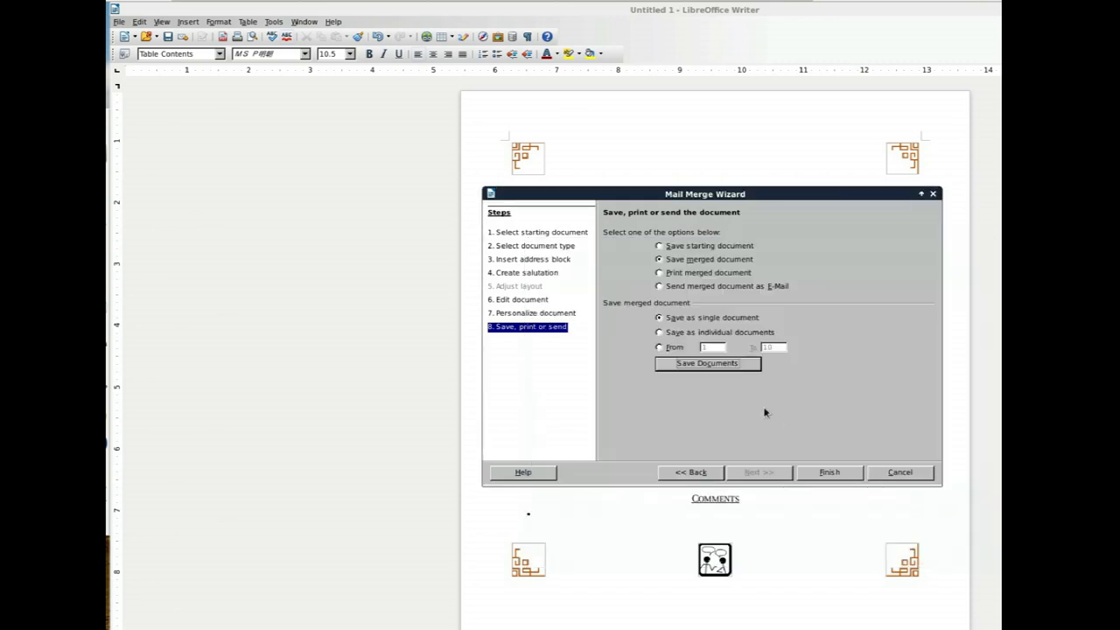
left_click(838, 472)
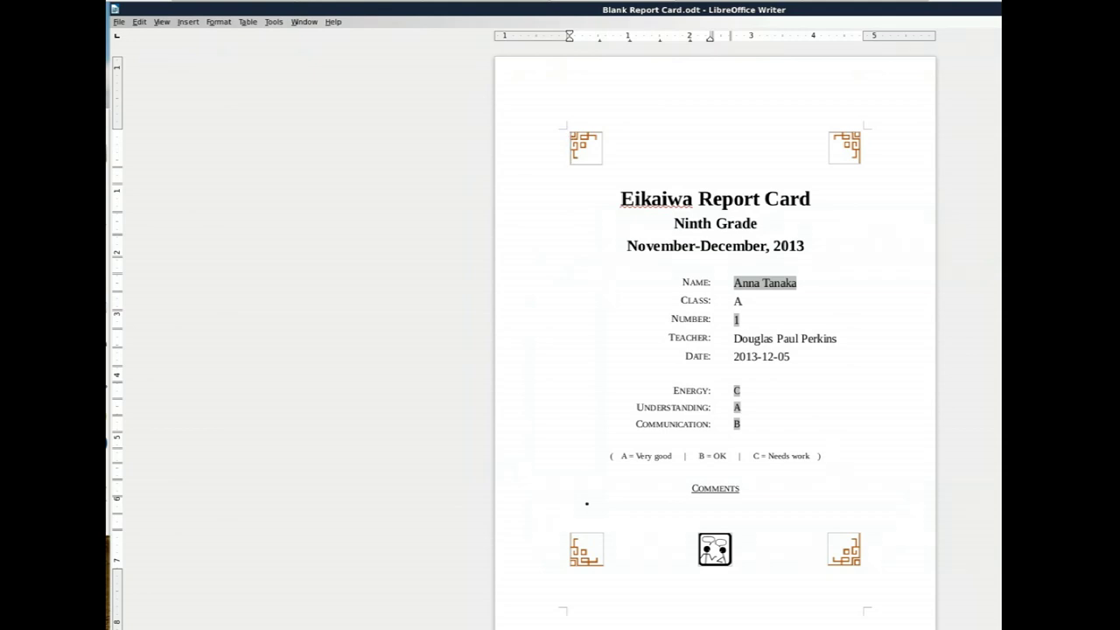
key("ctrl+w")
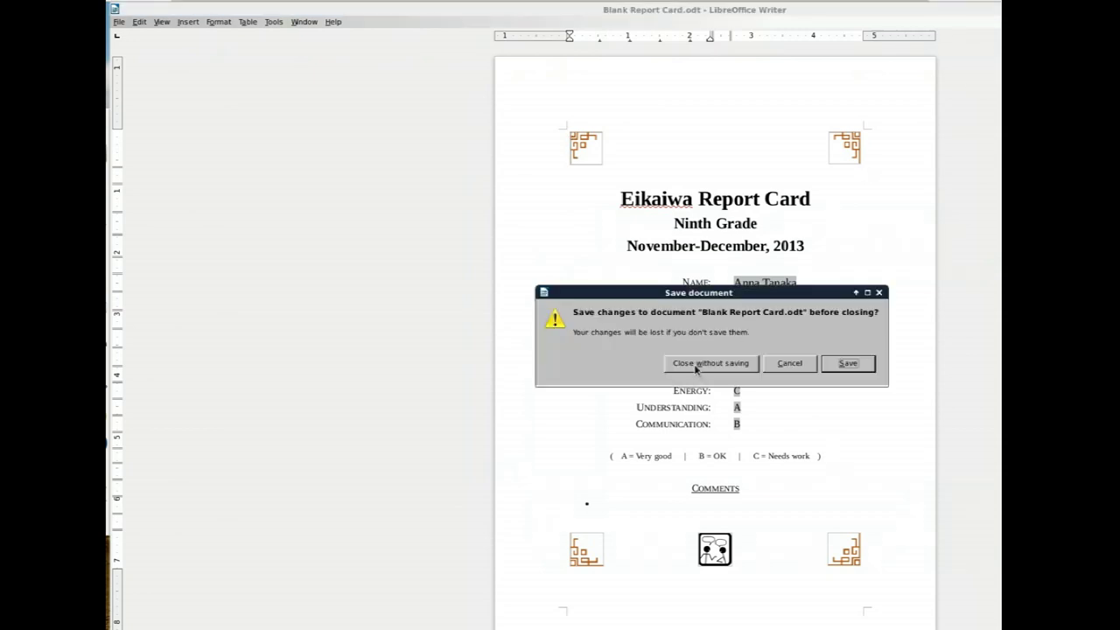
left_click(696, 366)
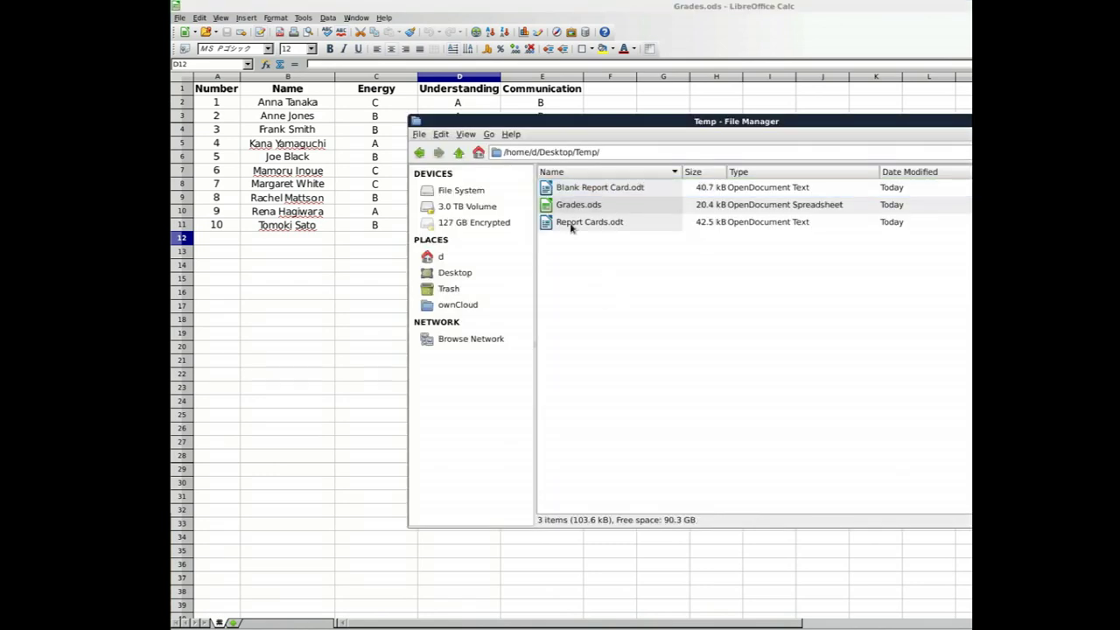
Open Report Cards.odt from Temp and select the first student's name on the card.
left_click(615, 224)
double_click(597, 224)
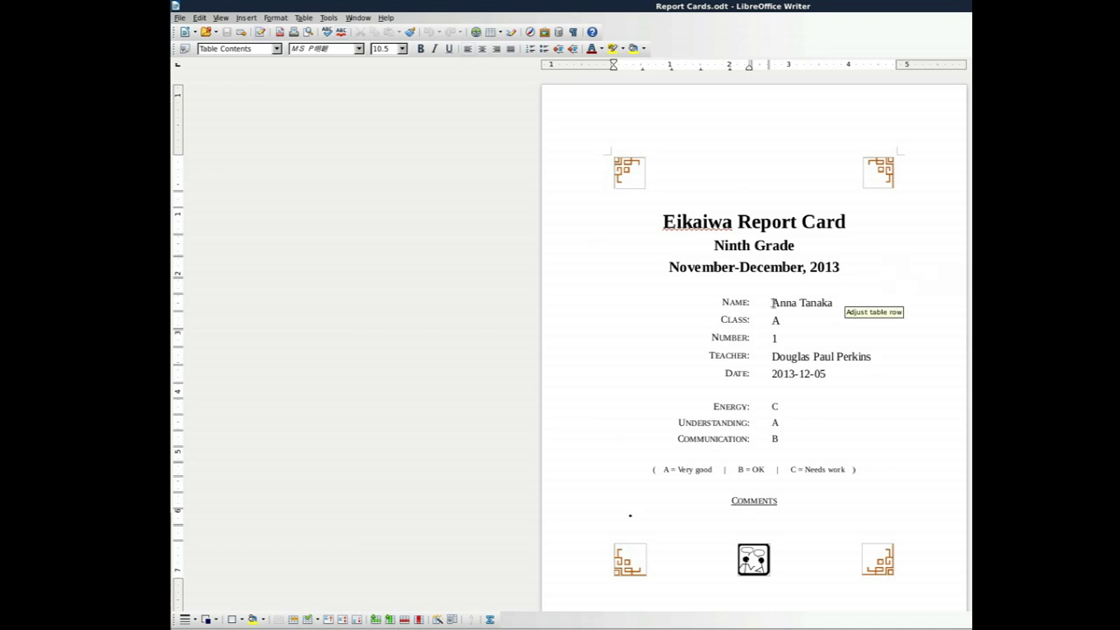
left_click_drag(772, 303, 833, 304)
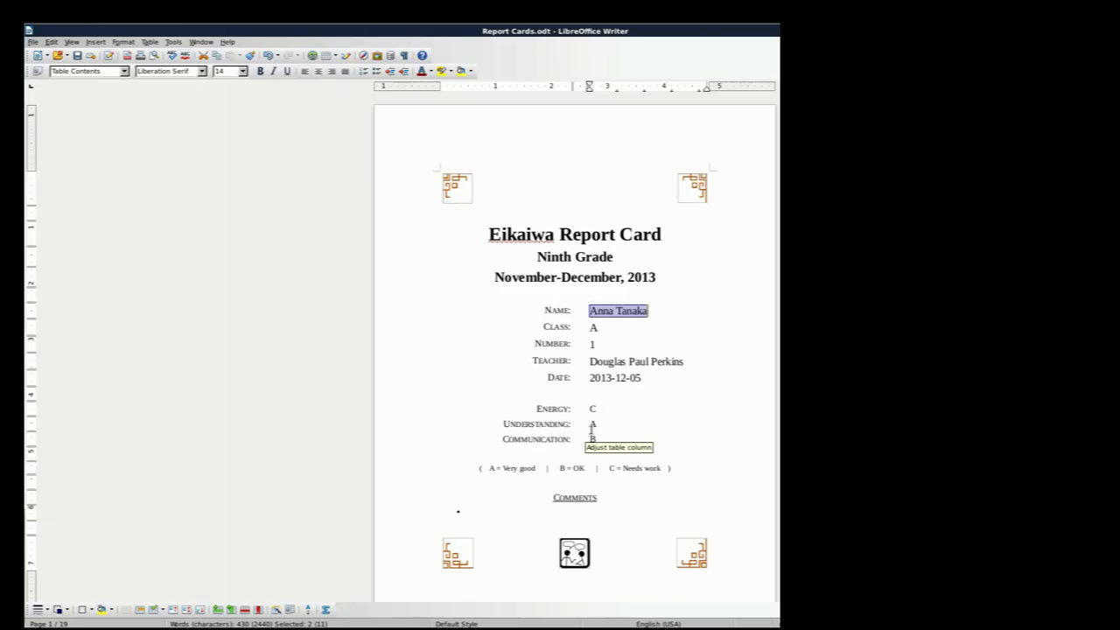
Compare the first student's grades in C2:E2 and student 6's row with the merged report cards.
key("alt+Tab")
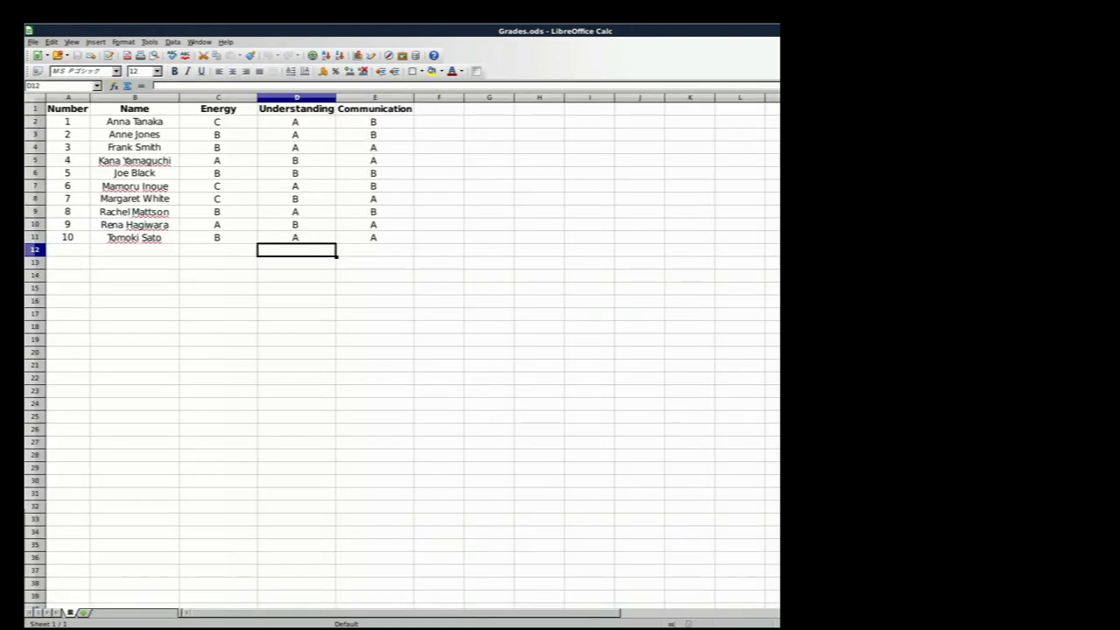
mouse_move(206, 125)
left_mouse_down()
mouse_move(348, 138)
mouse_move(375, 124)
left_mouse_up()
left_click(374, 122)
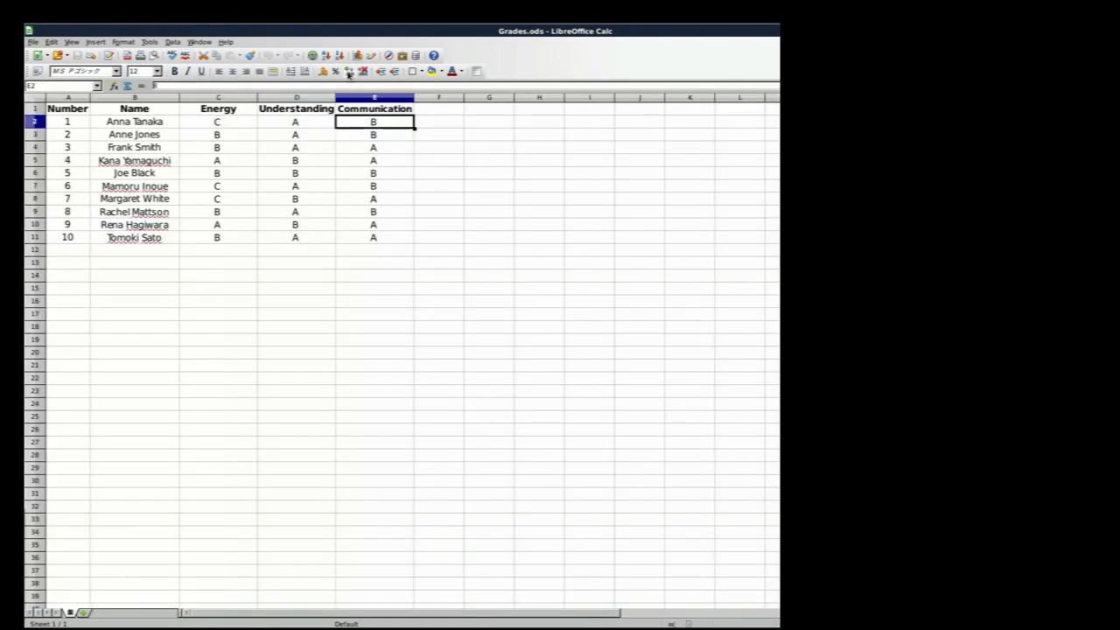
key("alt+Tab")
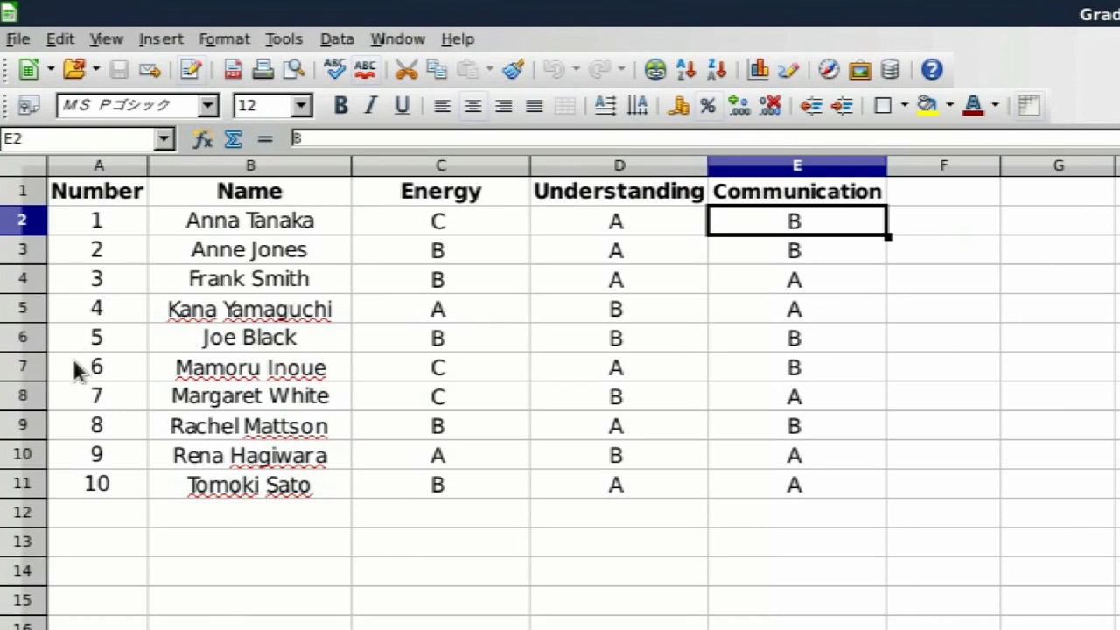
left_click(79, 370)
left_click(442, 370)
left_click(644, 367)
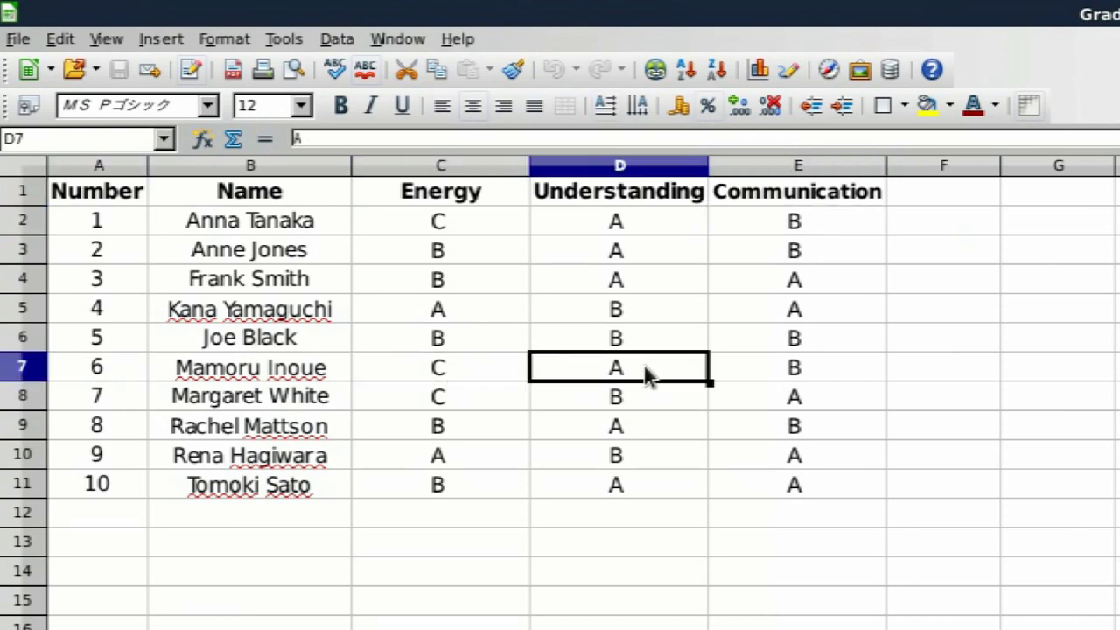
left_click(851, 359)
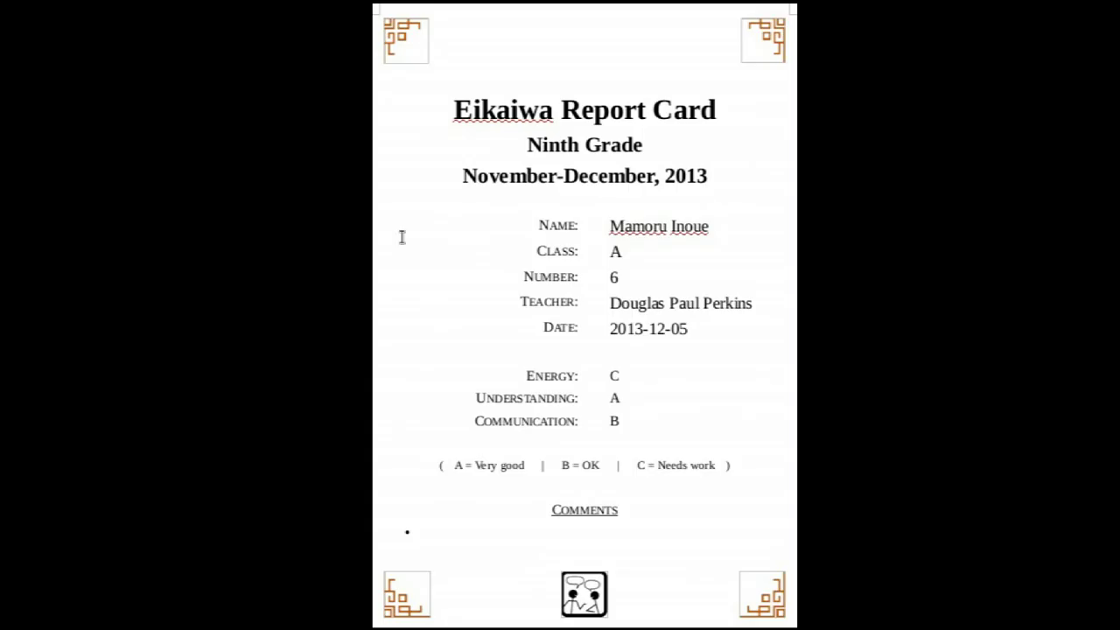